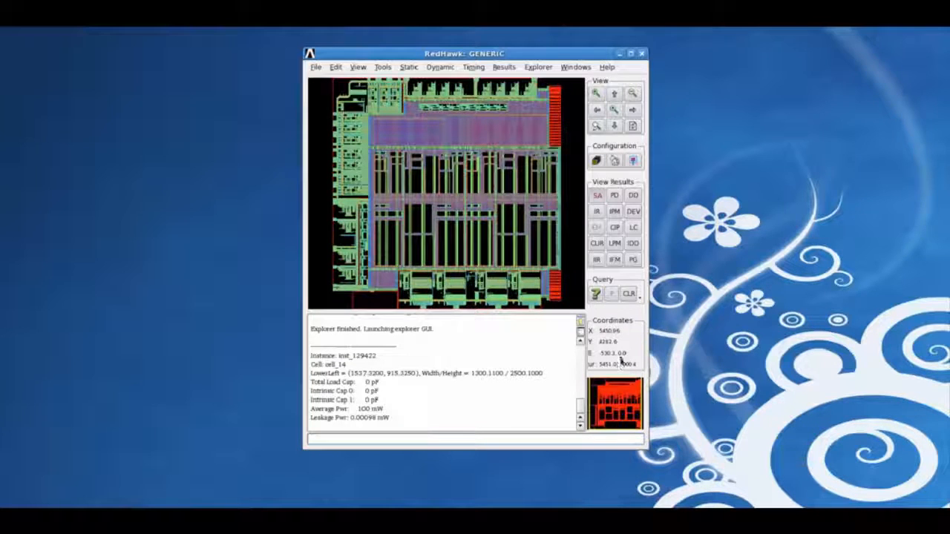
- Turn on highlighting of disconnected instances in the chip layout
click(319, 69)
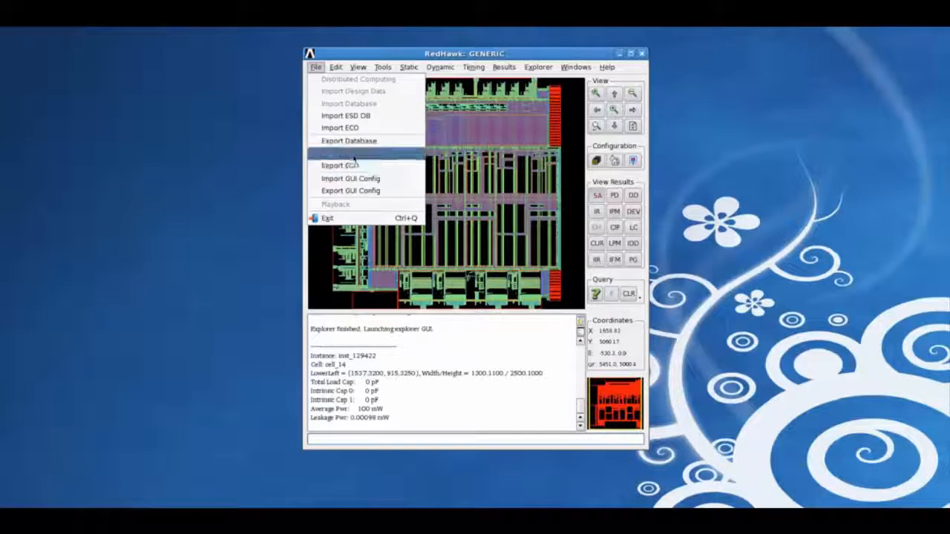
mouse_move(338, 68)
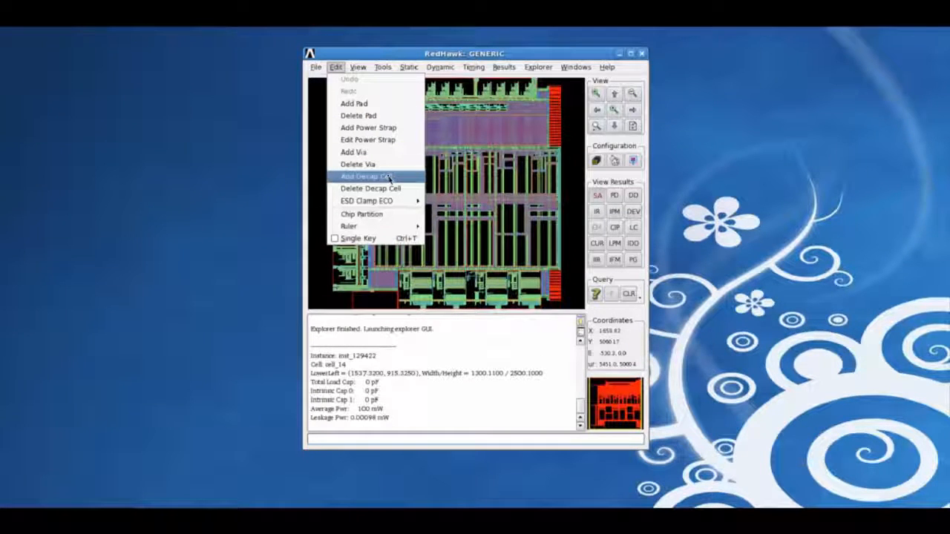
mouse_move(369, 230)
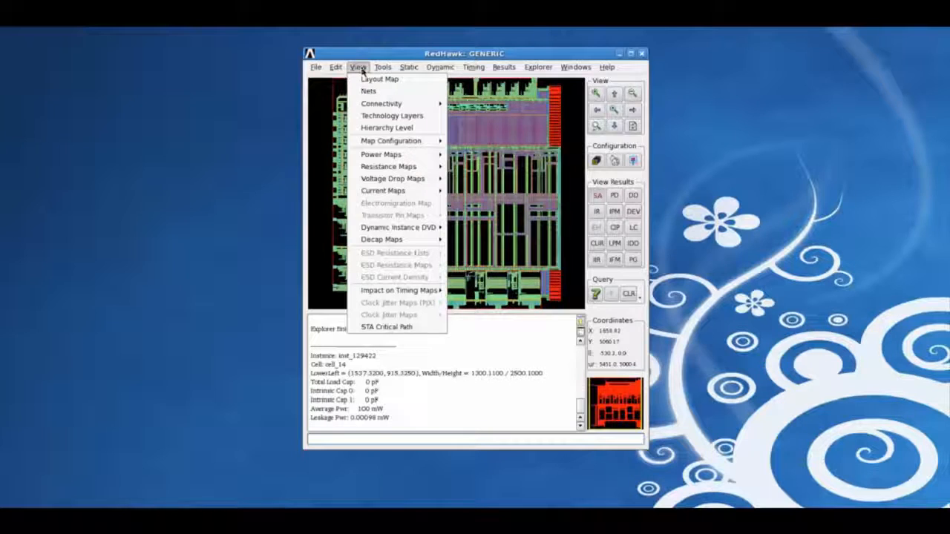
mouse_move(382, 107)
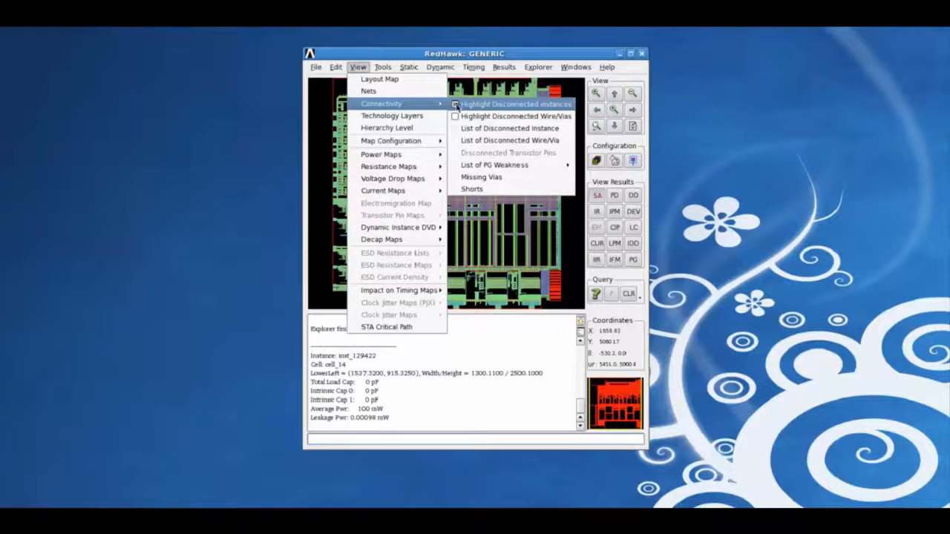
click(455, 104)
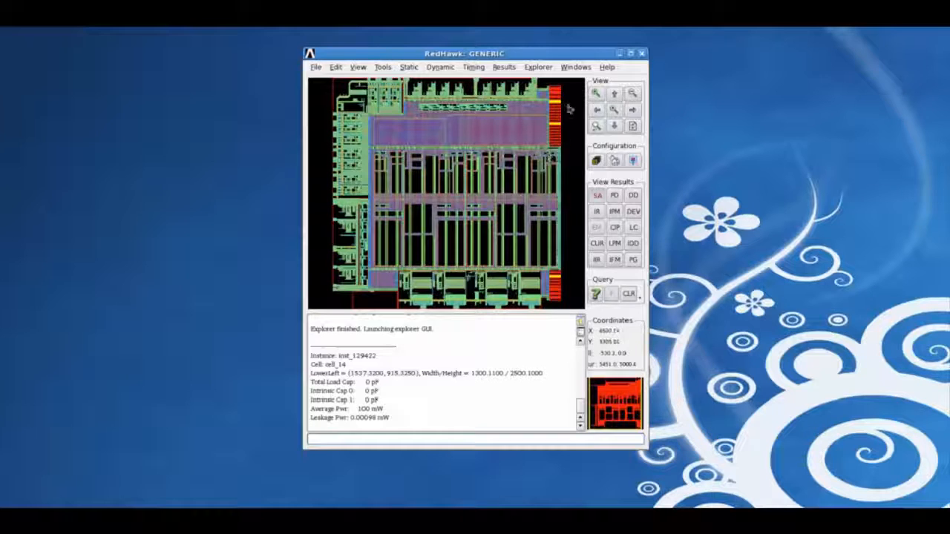
- Display the dynamic instance DVD map of Min Vdd-Vss over the whole cycle, and return to the layout view
click(357, 67)
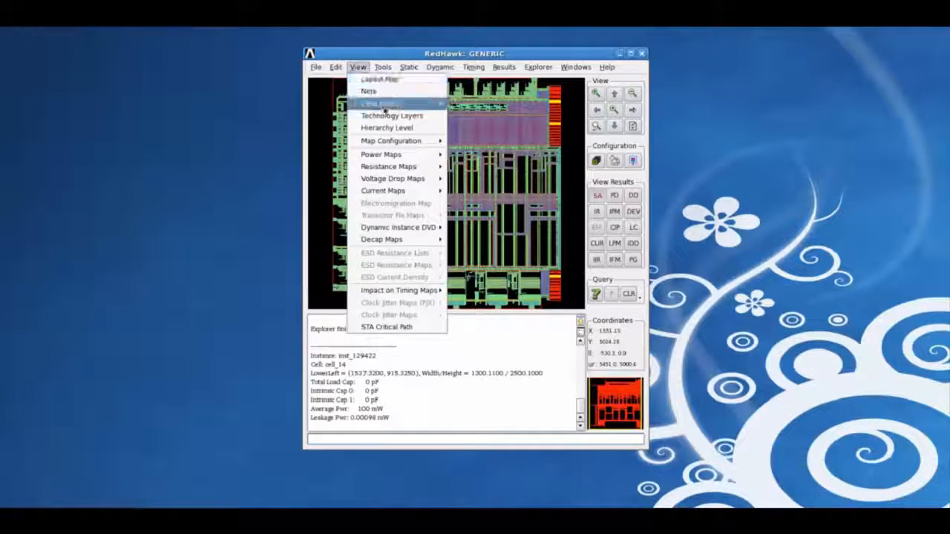
mouse_move(426, 108)
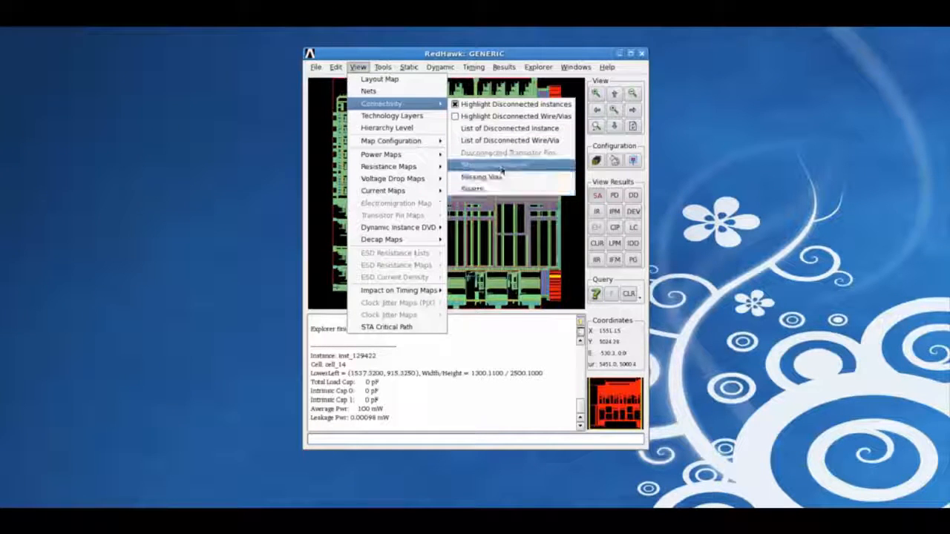
mouse_move(502, 168)
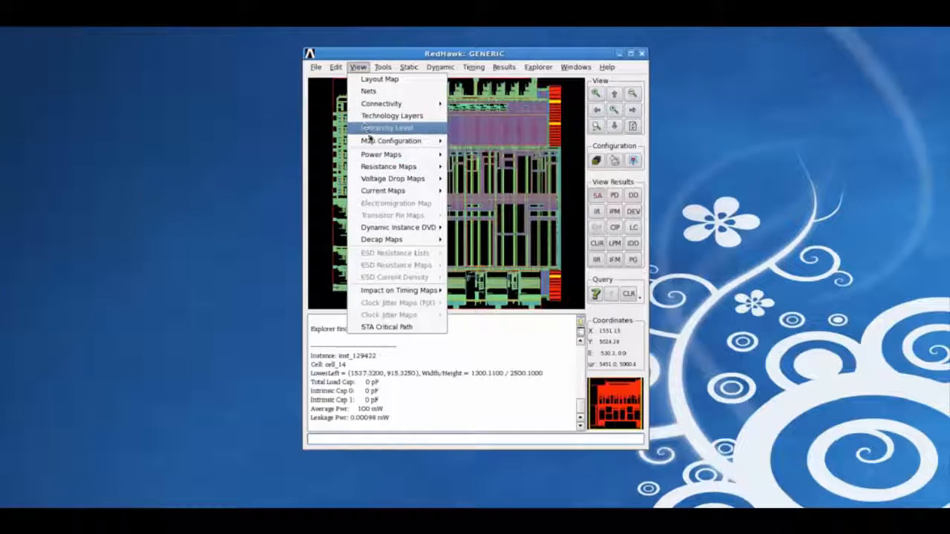
mouse_move(376, 155)
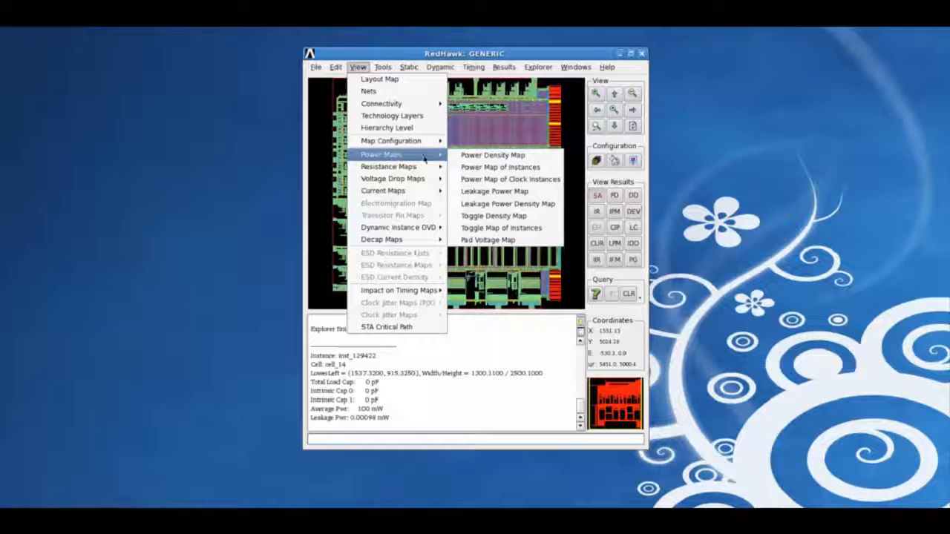
mouse_move(400, 166)
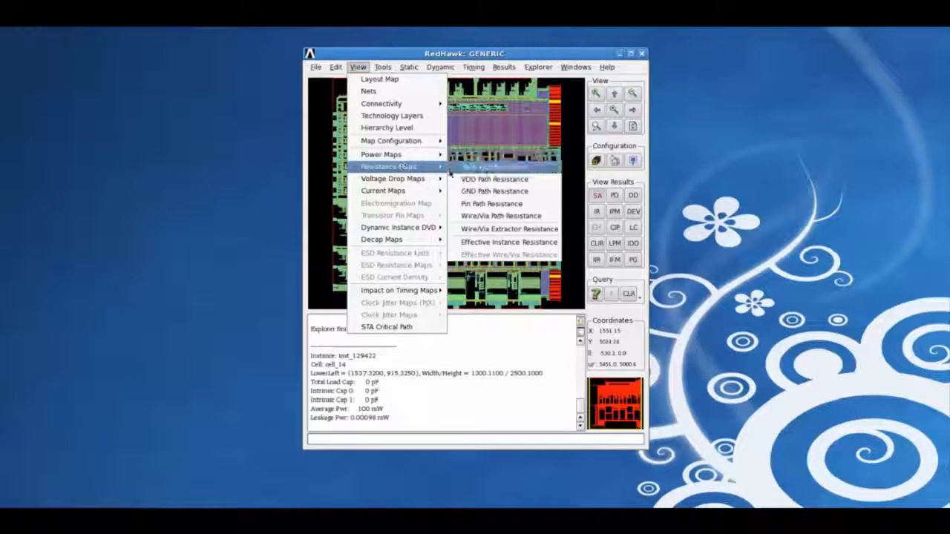
mouse_move(401, 184)
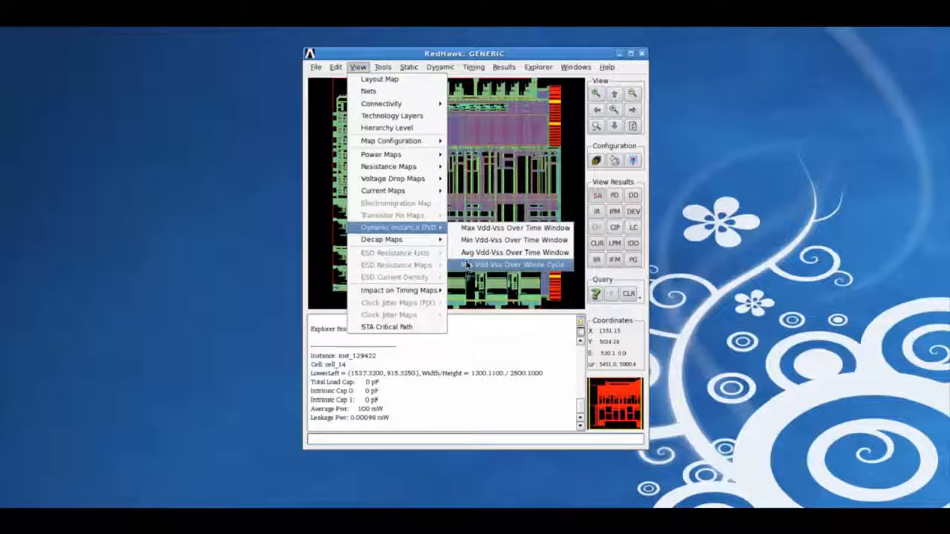
click(542, 267)
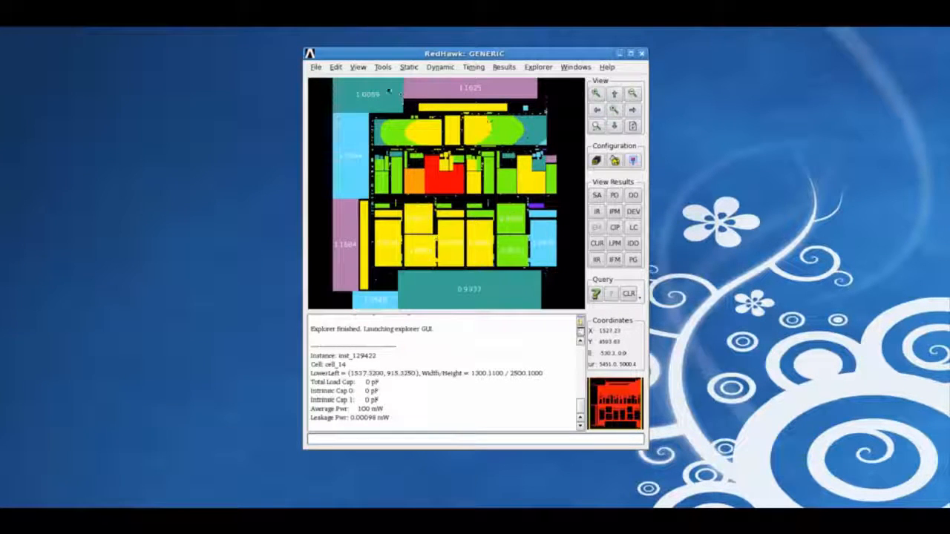
click(597, 195)
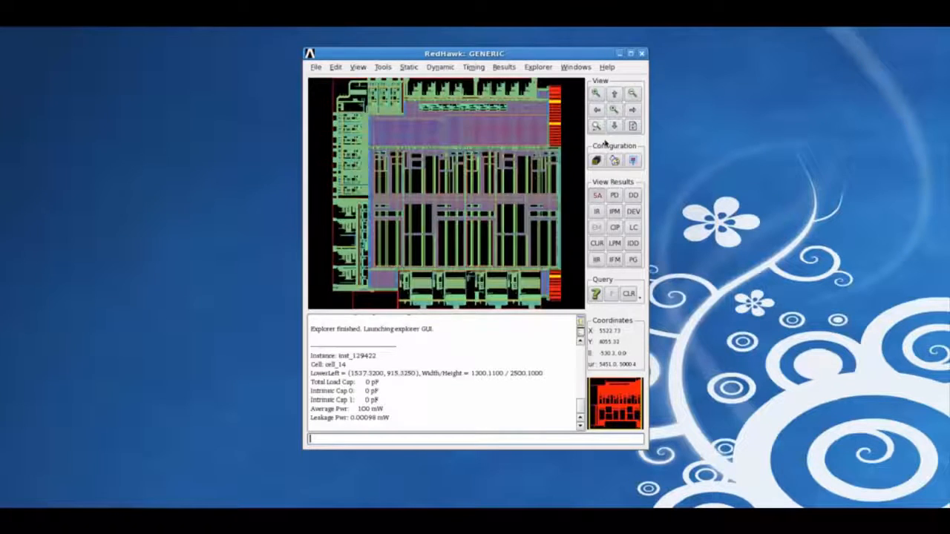
click(358, 66)
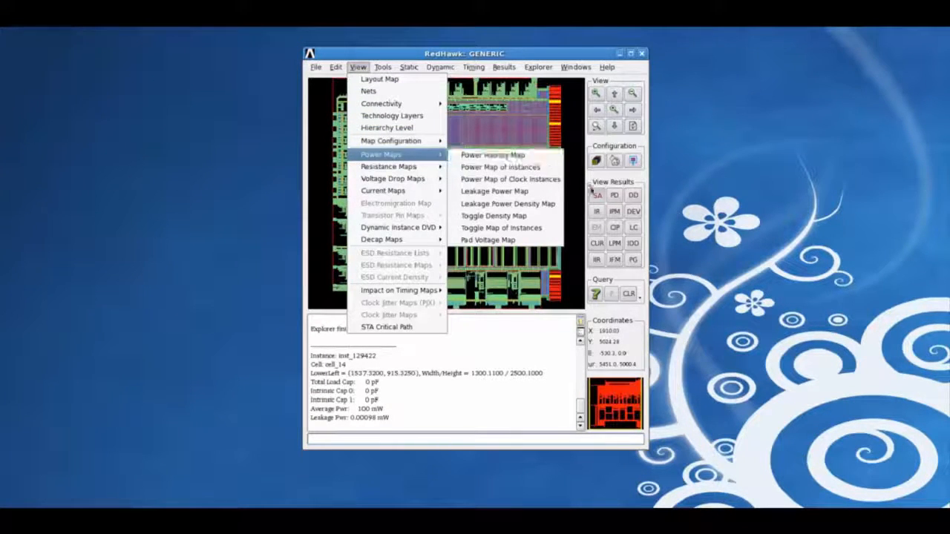
mouse_move(416, 141)
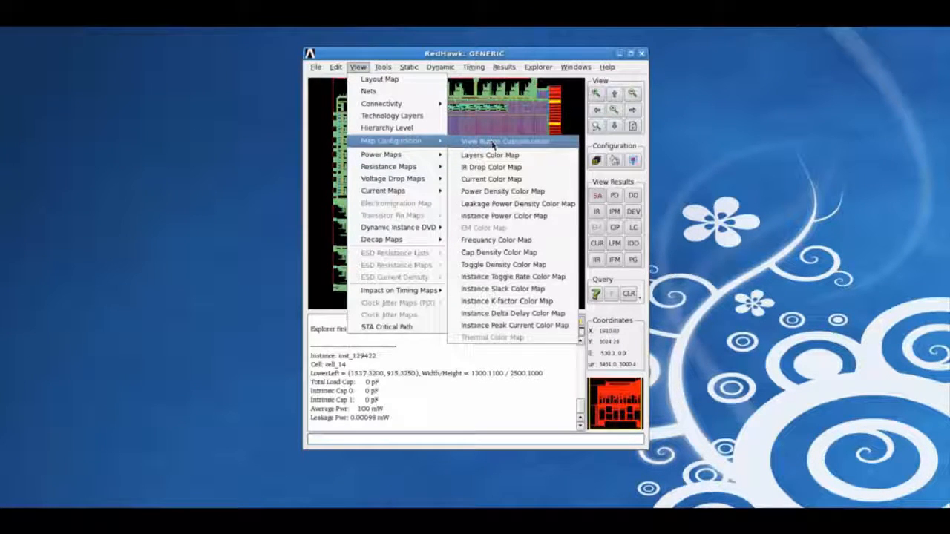
click(438, 66)
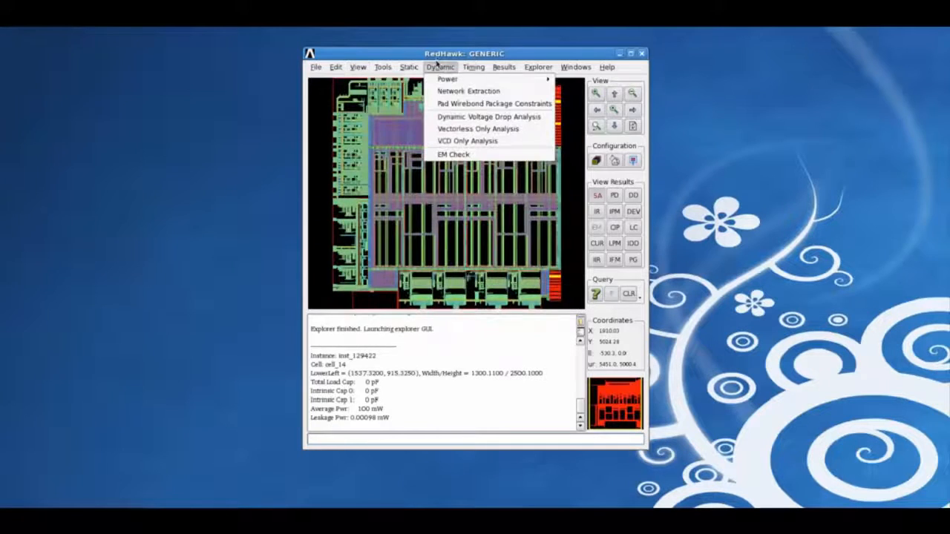
click(506, 67)
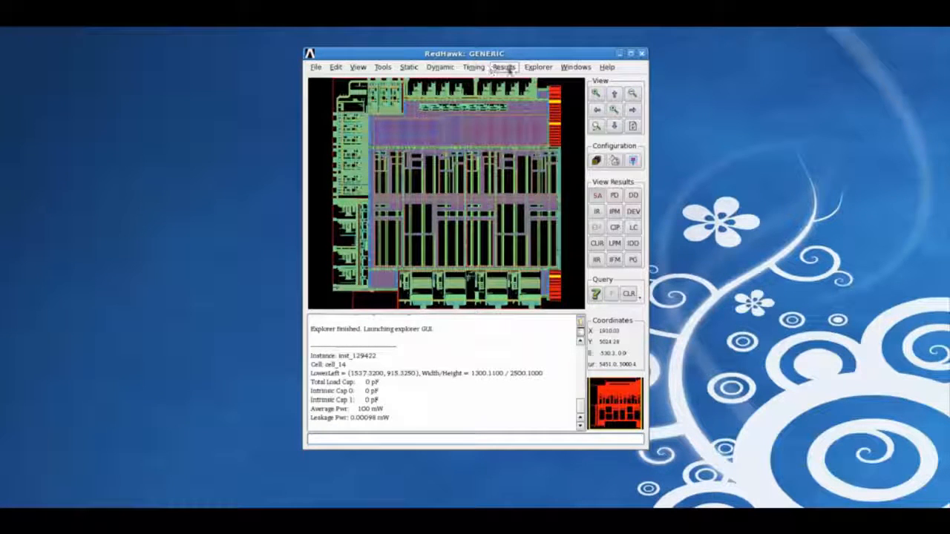
click(507, 67)
click(478, 68)
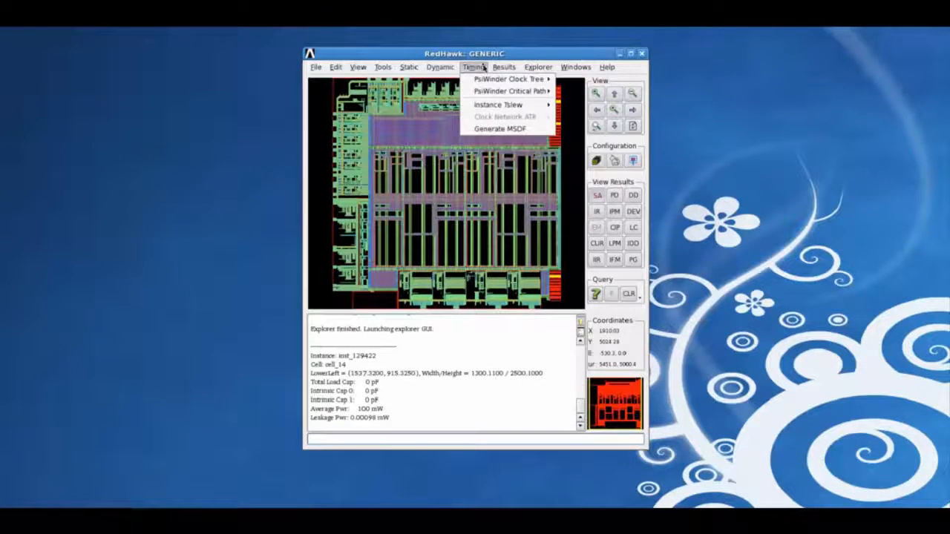
- Open the Log Message Viewer and review its errors/warnings summary, CPU/memory usage and imported design files
click(505, 67)
click(520, 79)
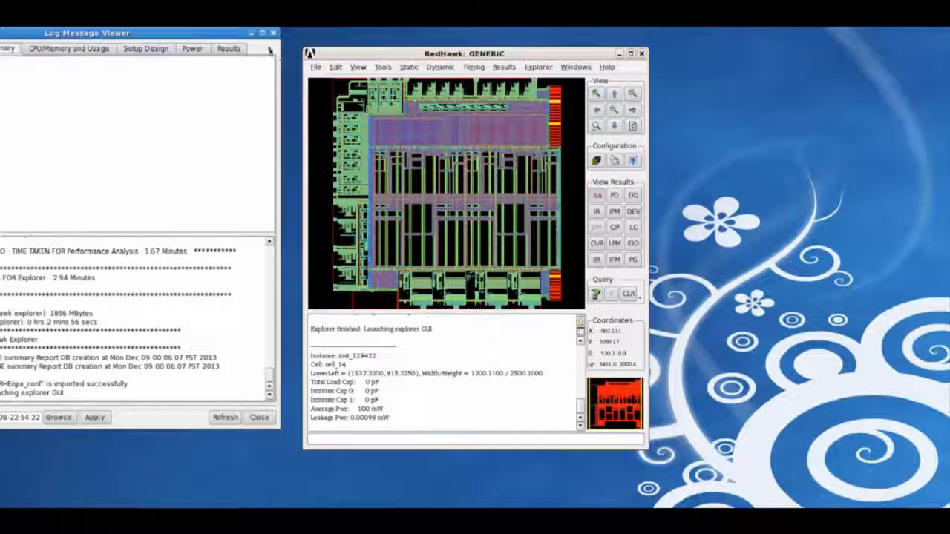
drag(216, 33, 449, 54)
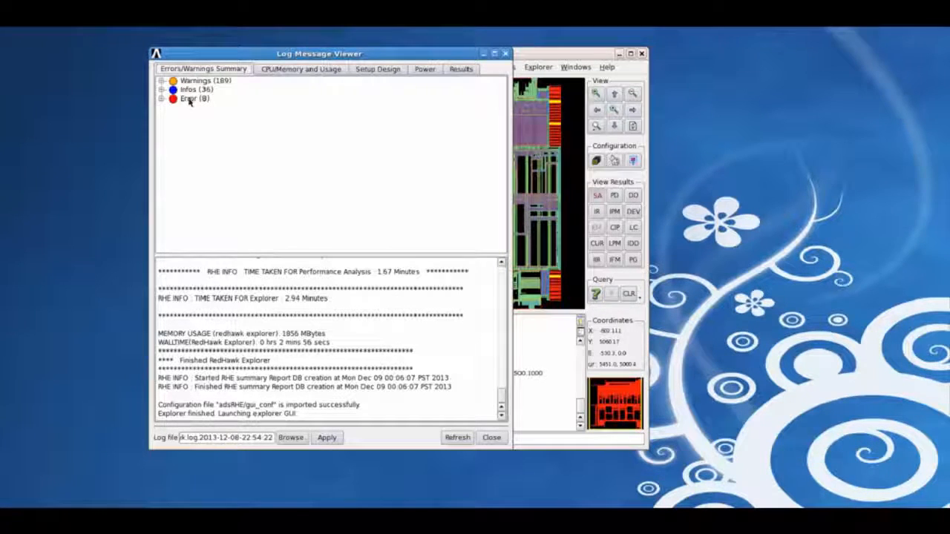
click(277, 71)
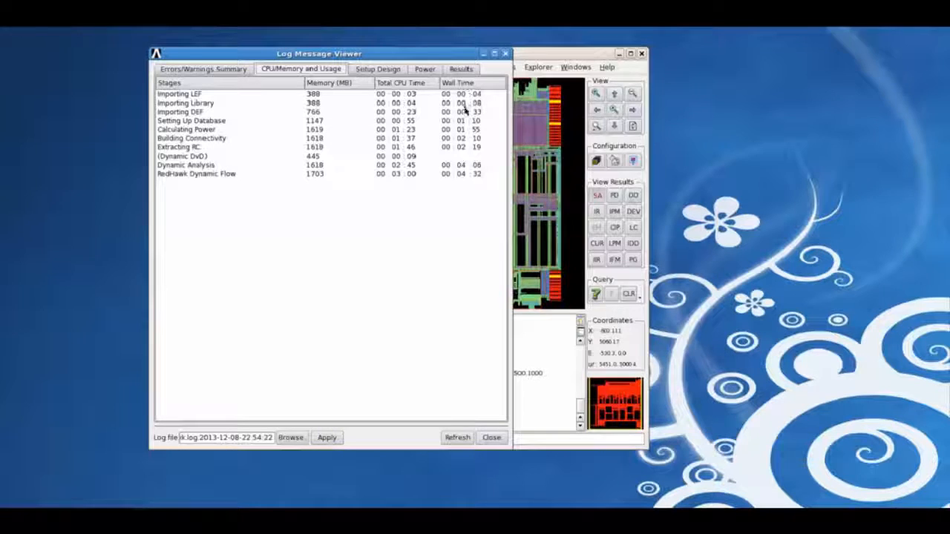
click(374, 70)
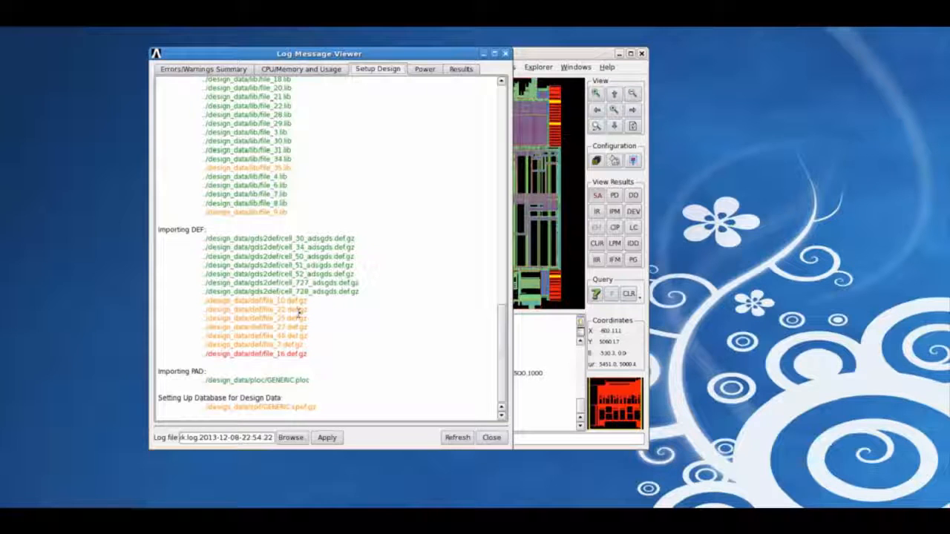
- Review the power breakdown by frequency, Vdd domain and cell type and the worst dynamic voltage drop results, and close the log viewer
click(425, 69)
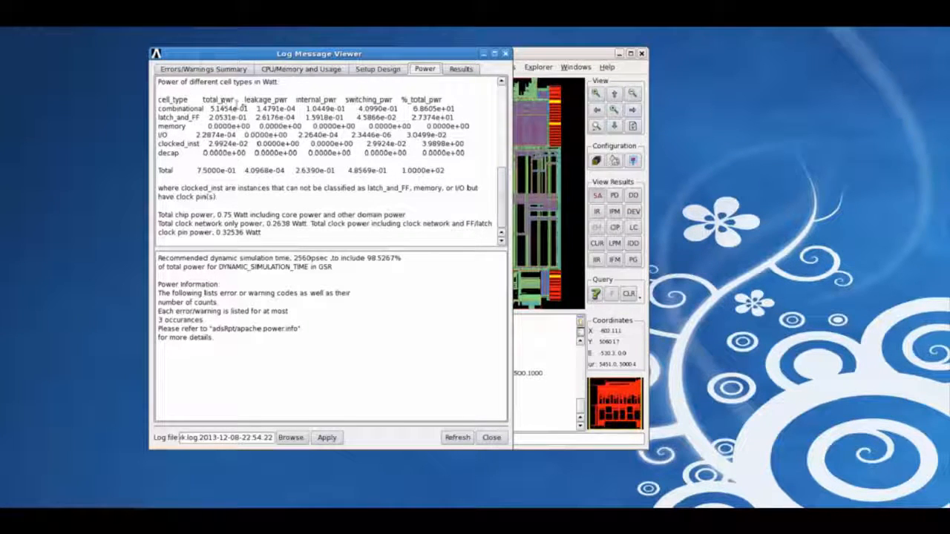
scroll(252, 104, up, 10)
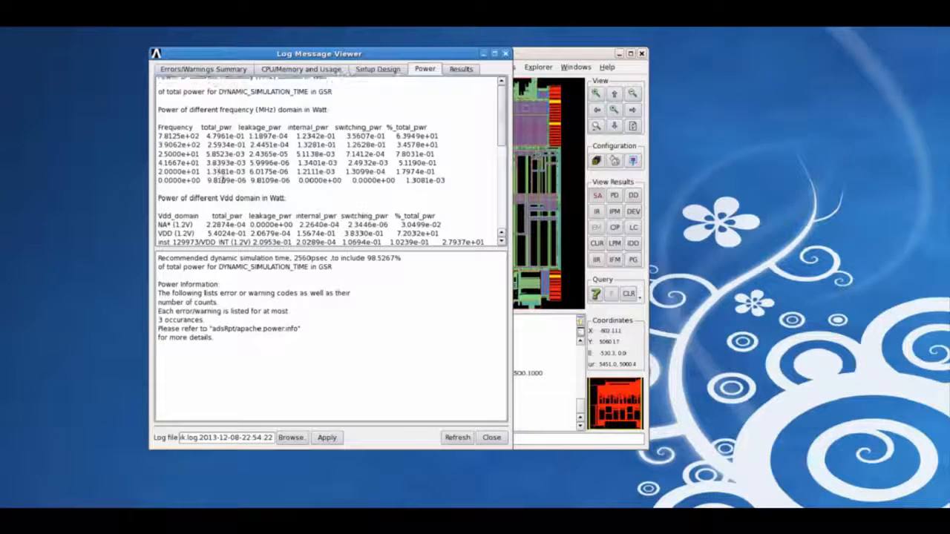
scroll(191, 181, down, 1)
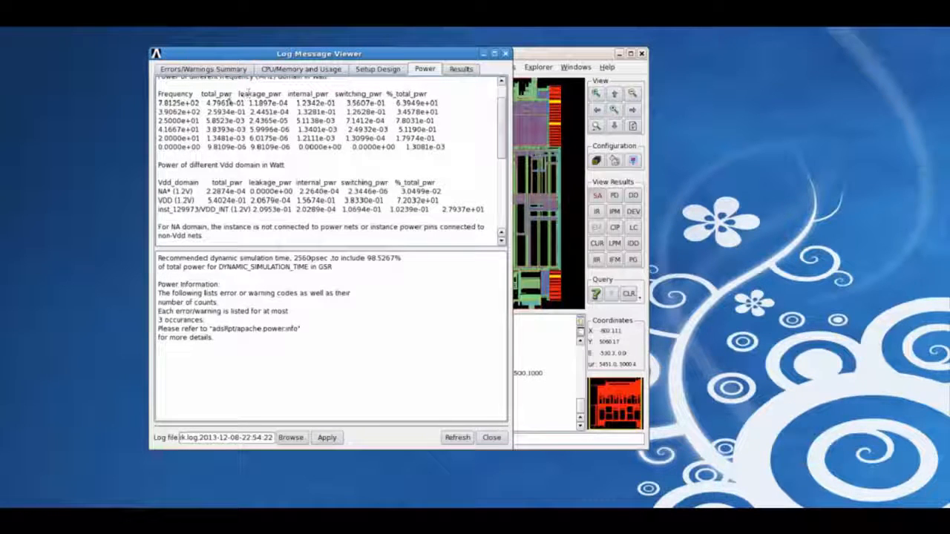
scroll(264, 165, down, 4)
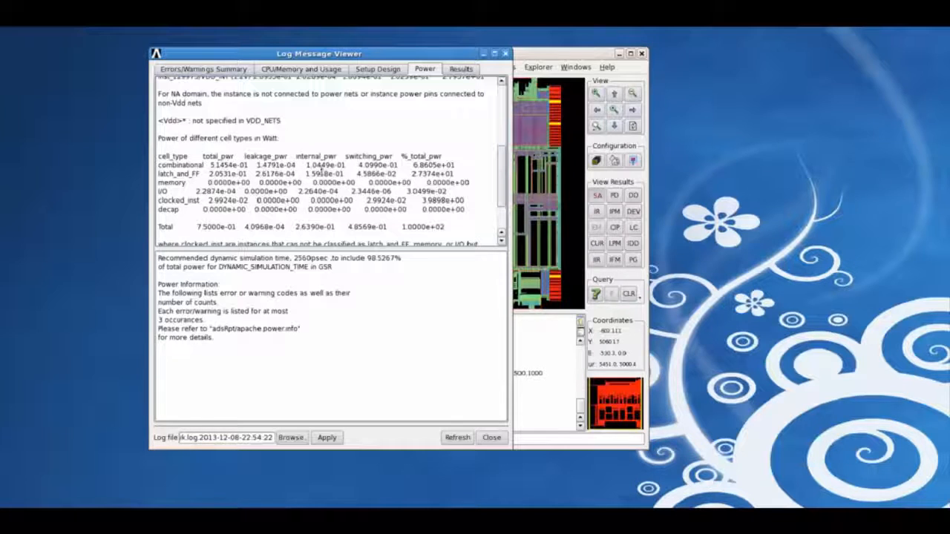
scroll(345, 200, down, 2)
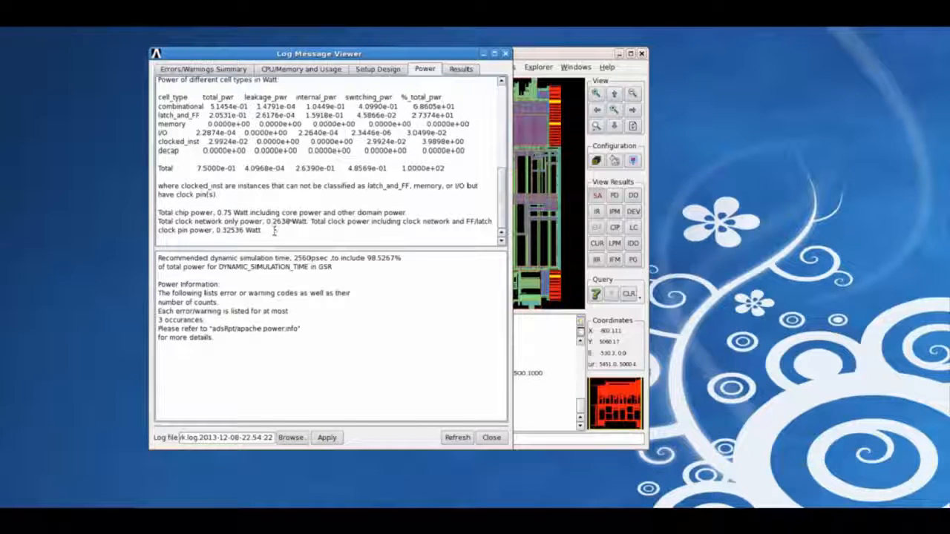
click(462, 69)
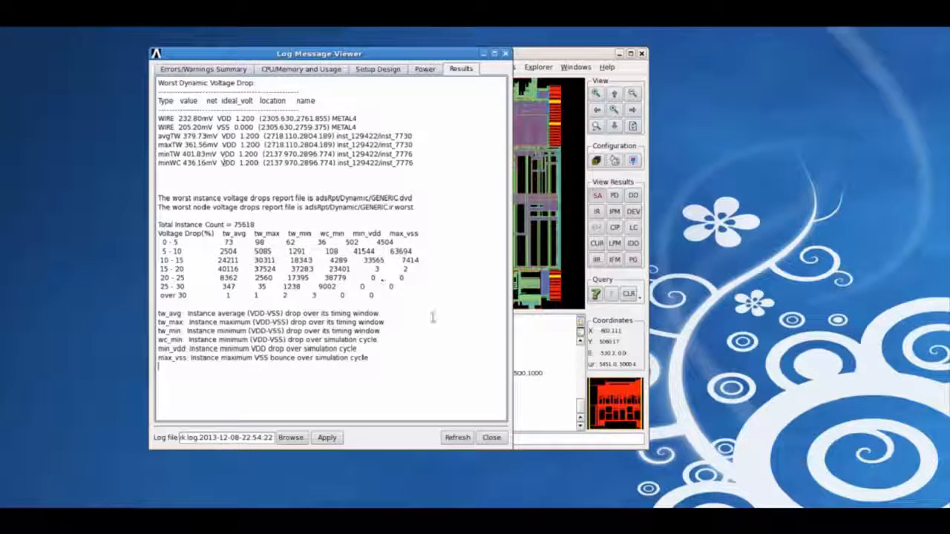
click(491, 437)
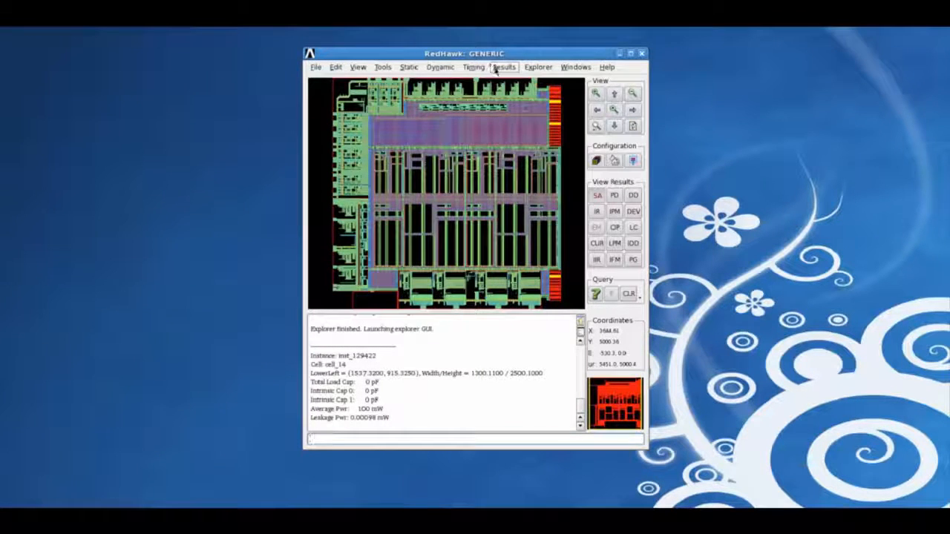
- Open the list of worst instance DVD and move its window fully into view
click(501, 67)
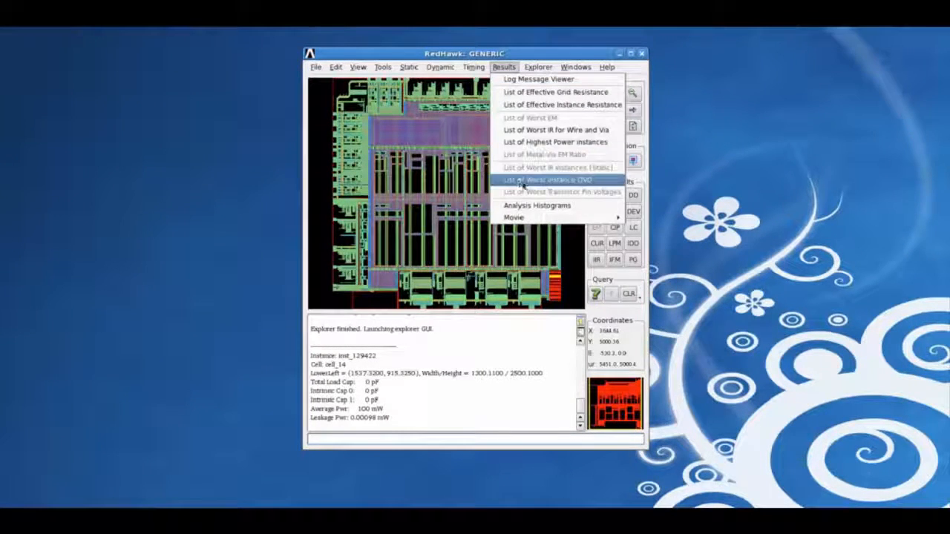
click(525, 181)
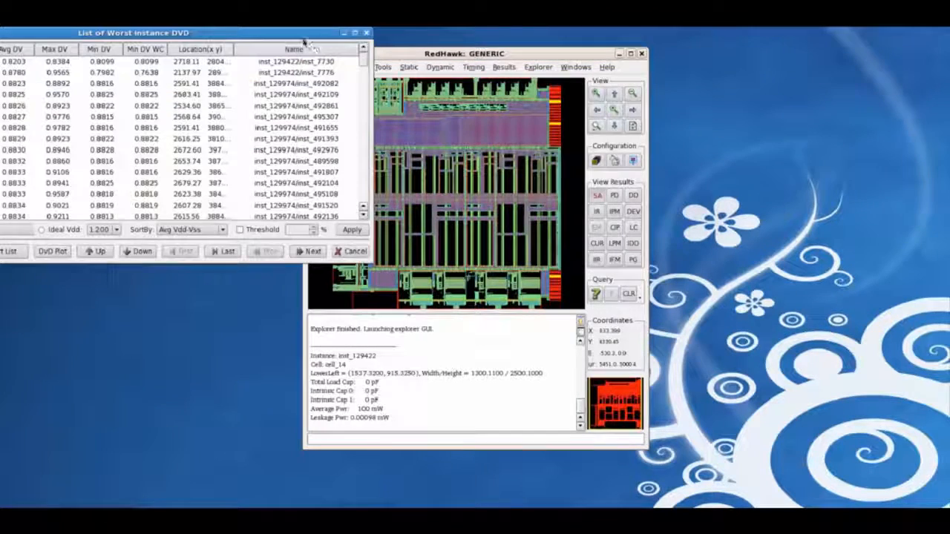
drag(415, 63, 412, 26)
drag(296, 37, 426, 62)
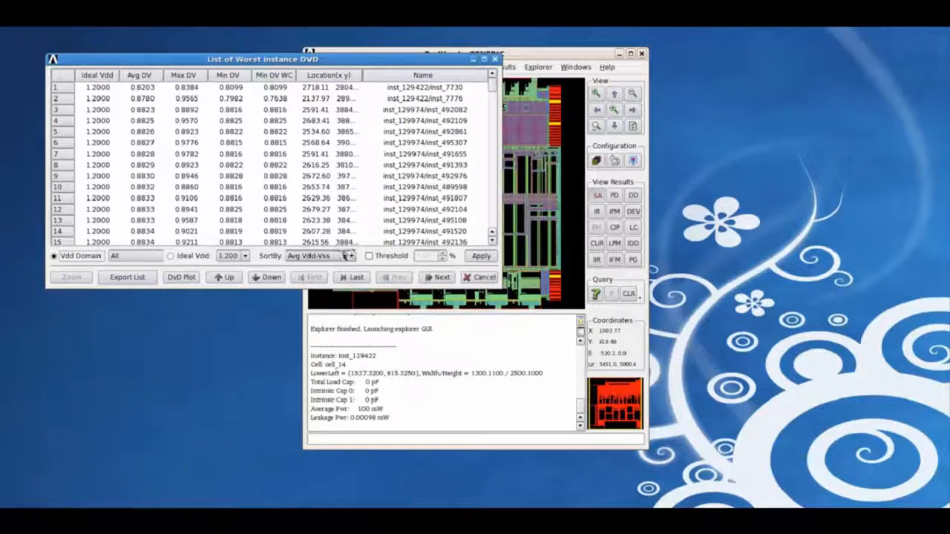
- Sort the worst instance DVD list by Min Vdd-Vss
click(321, 256)
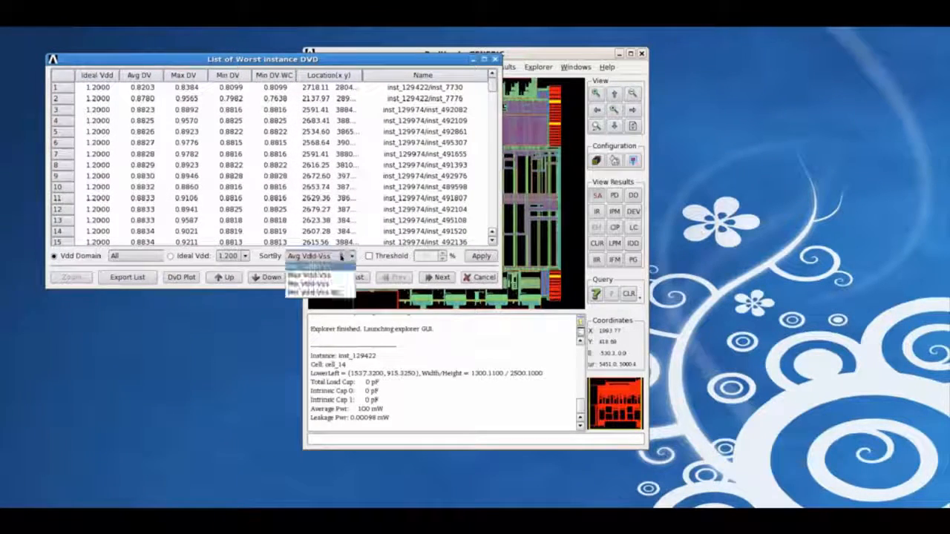
click(316, 284)
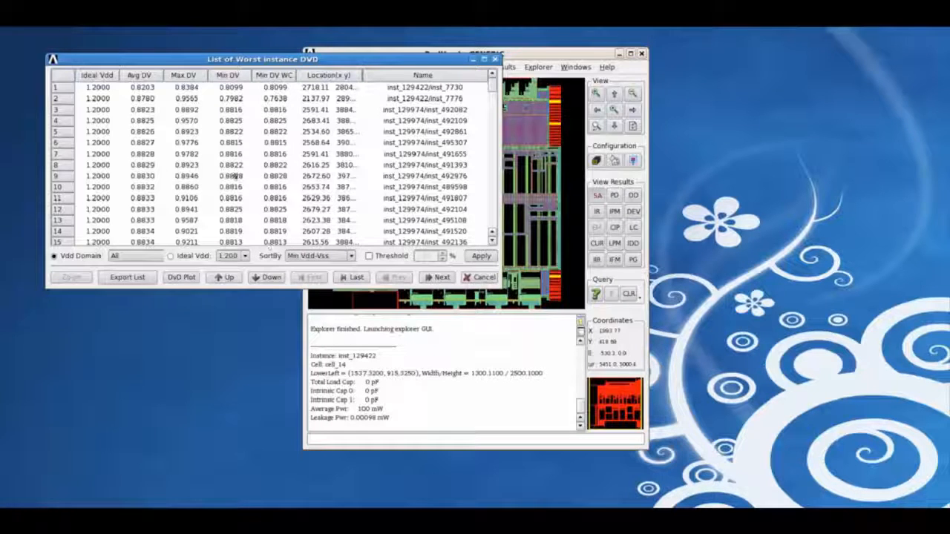
click(479, 256)
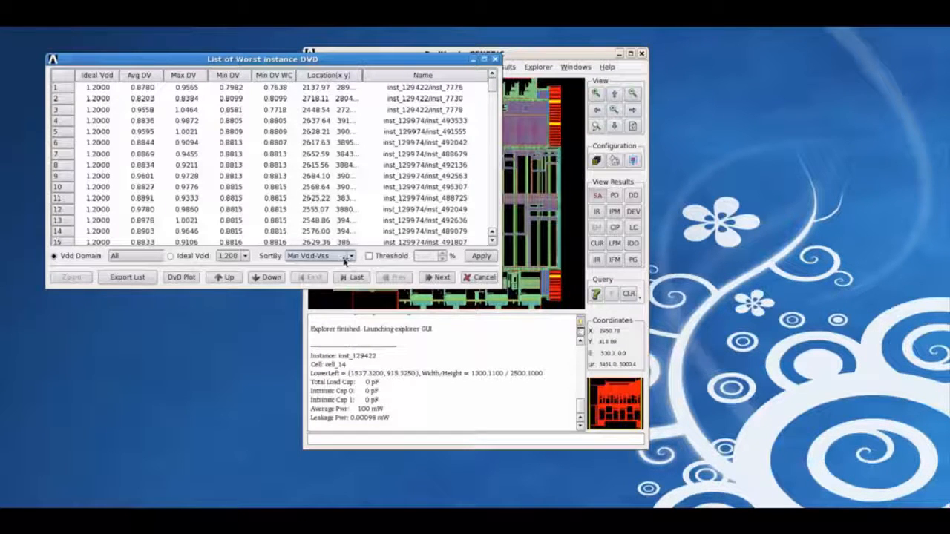
- Zoom the layout to the first instance in the worst DVD list and open its instance properties
click(191, 88)
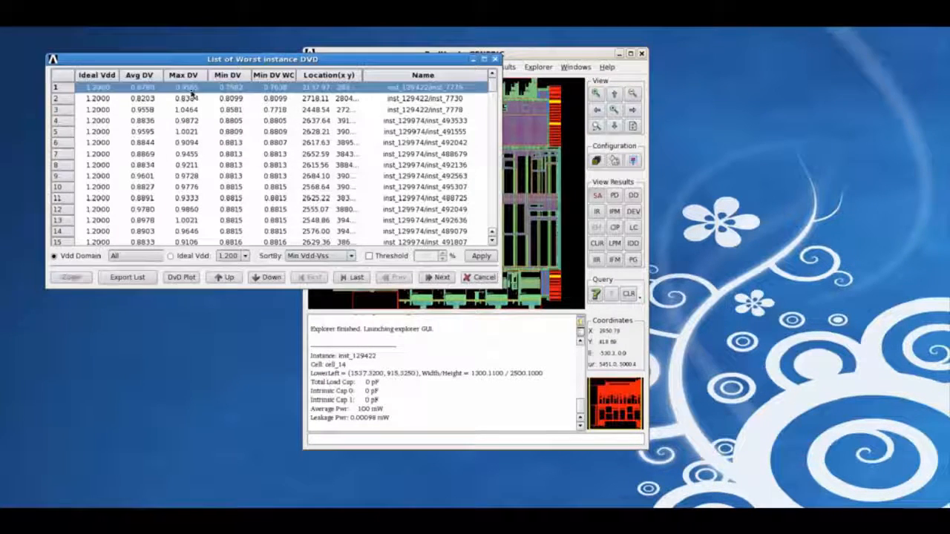
click(75, 276)
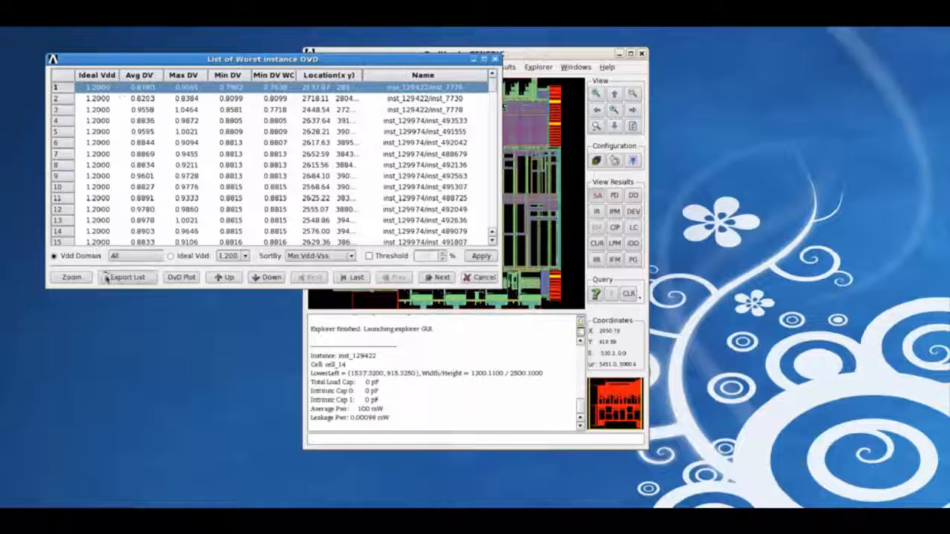
click(72, 278)
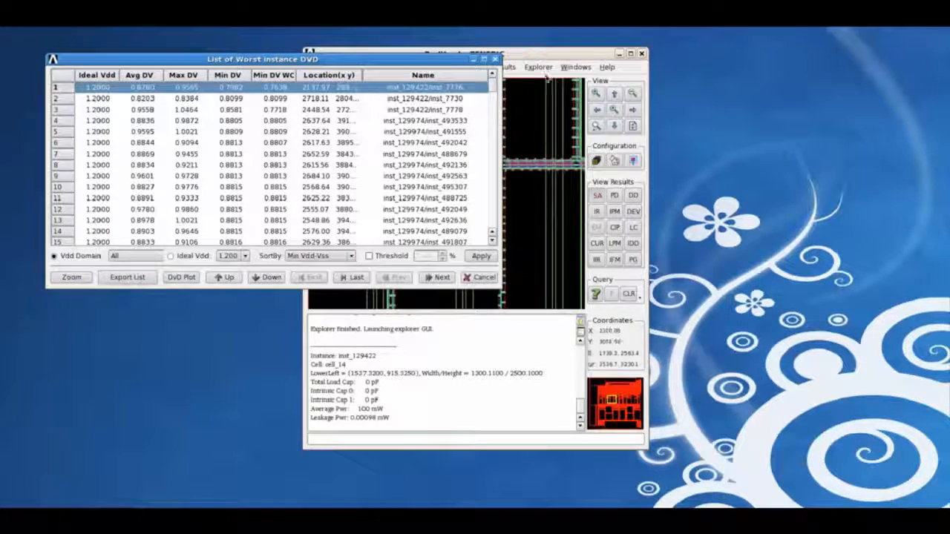
click(534, 55)
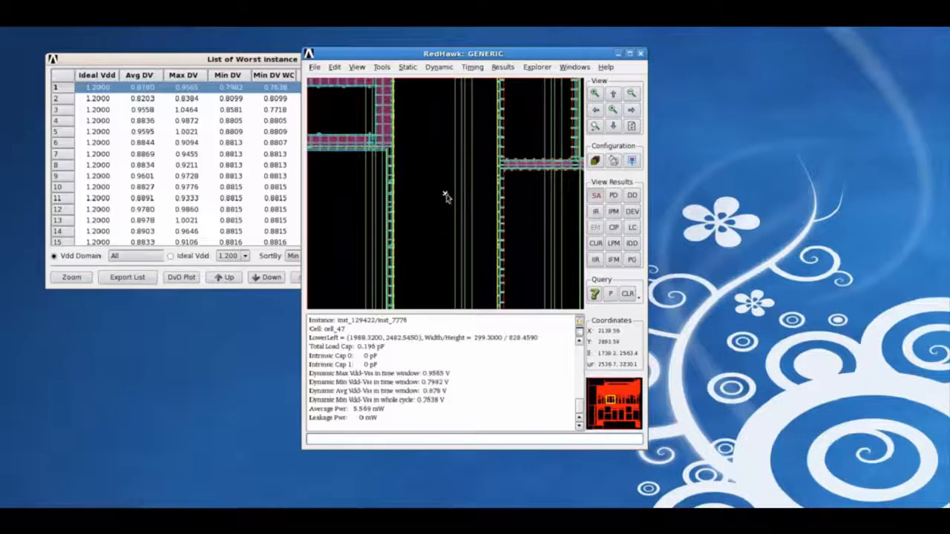
click(610, 293)
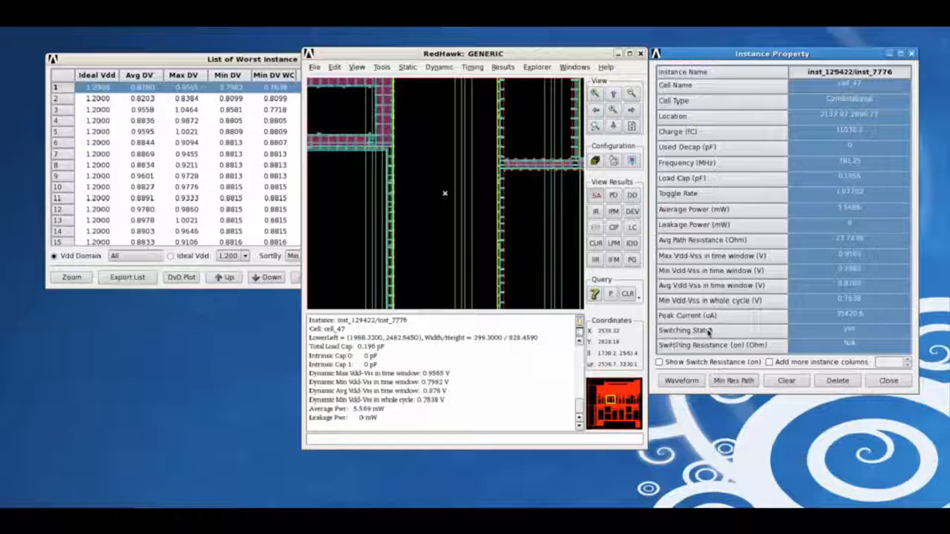
- Plot the instance's VDD and VSS waveforms, move the graph fully into view, and close it
click(681, 381)
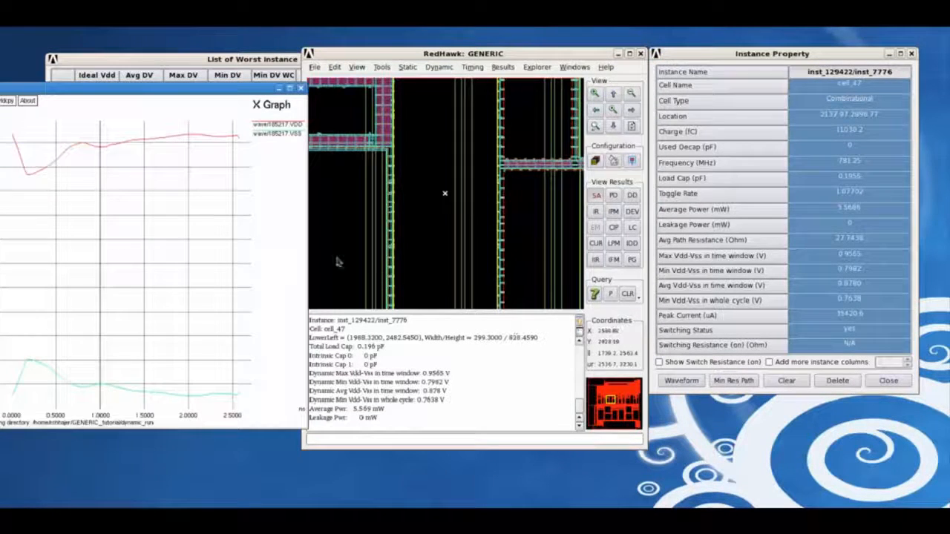
drag(209, 89, 243, 61)
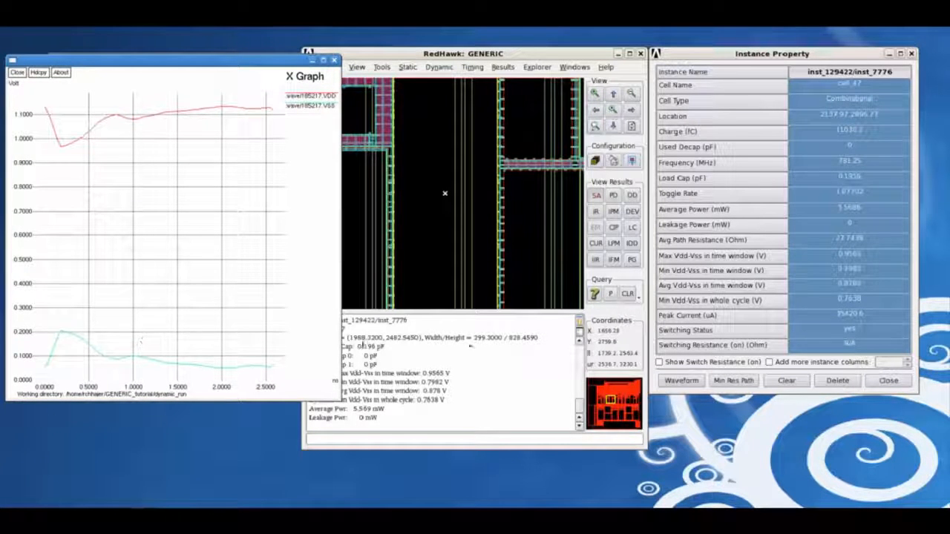
click(334, 59)
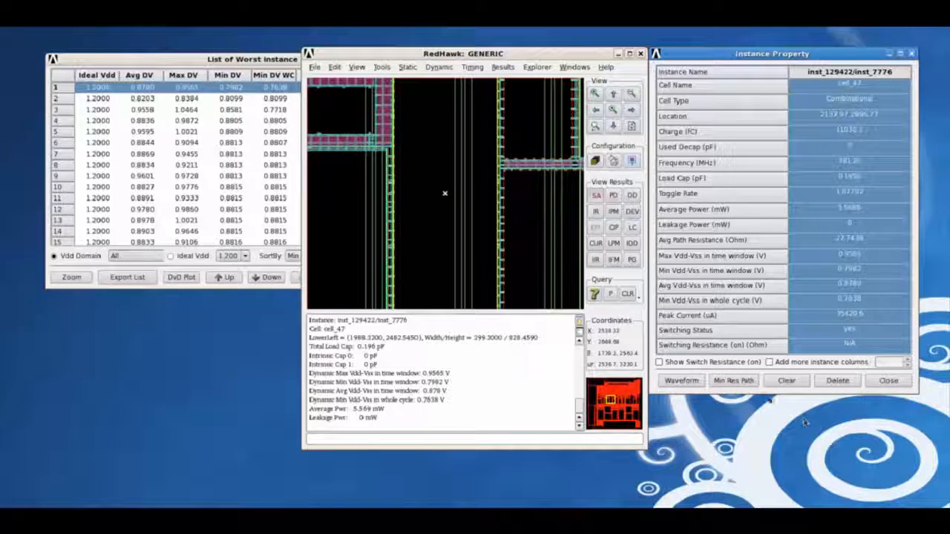
- Trace the instance's minimum resistance path across the full design, and close its properties and clear the highlighting
click(733, 379)
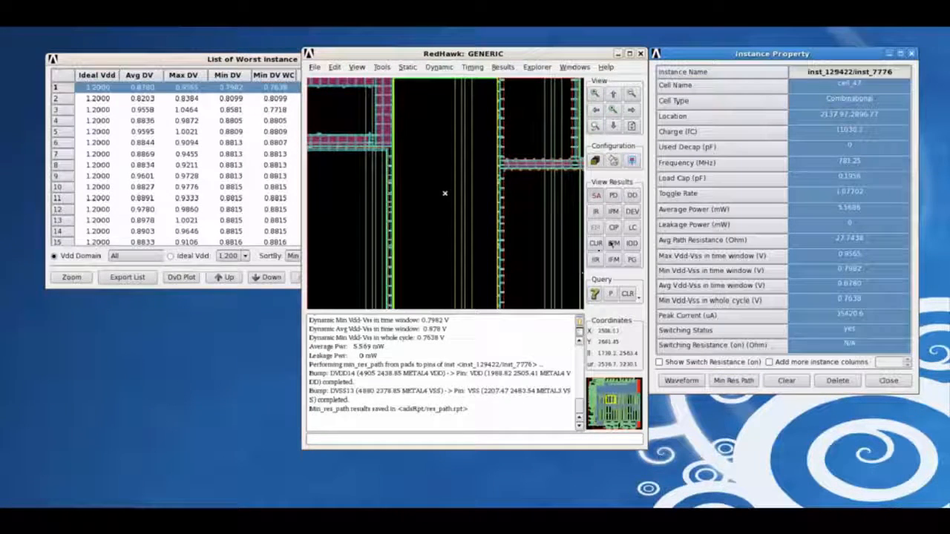
click(613, 110)
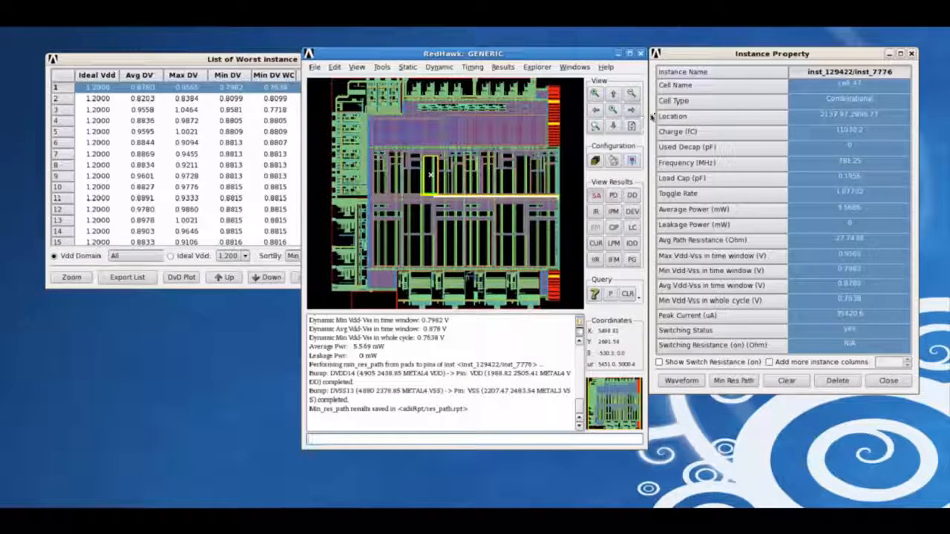
click(889, 383)
click(627, 294)
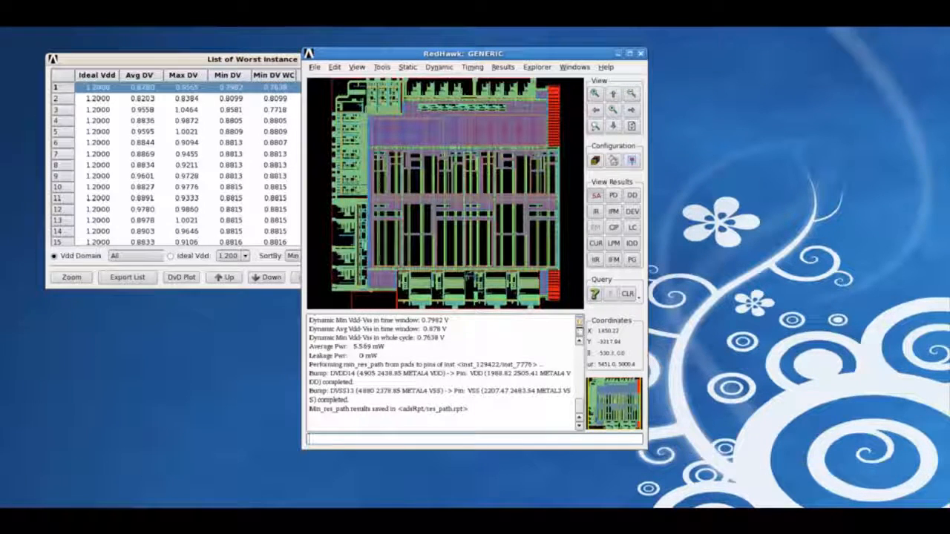
- Open the multiple-page setup, move the dialog fully into view, and choose the four-pane A/B/C/D layout
click(572, 66)
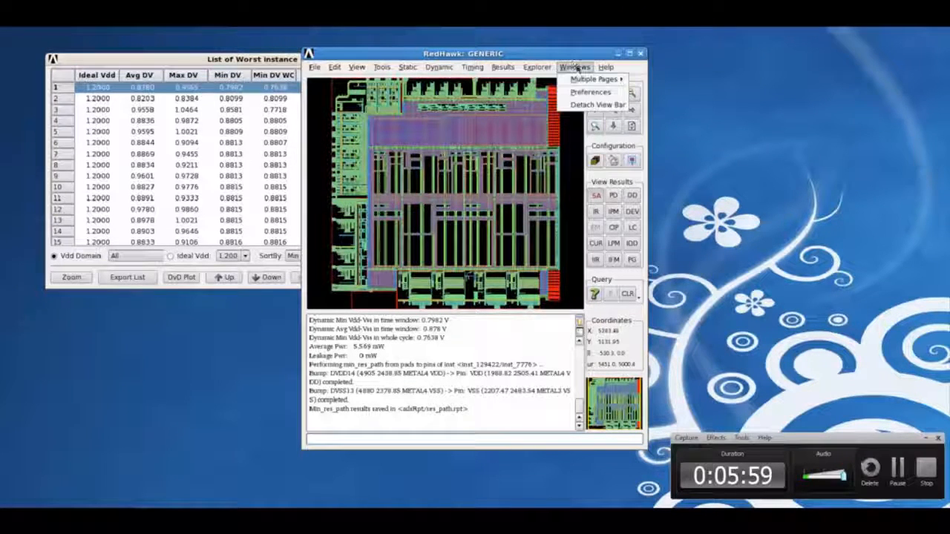
mouse_move(583, 78)
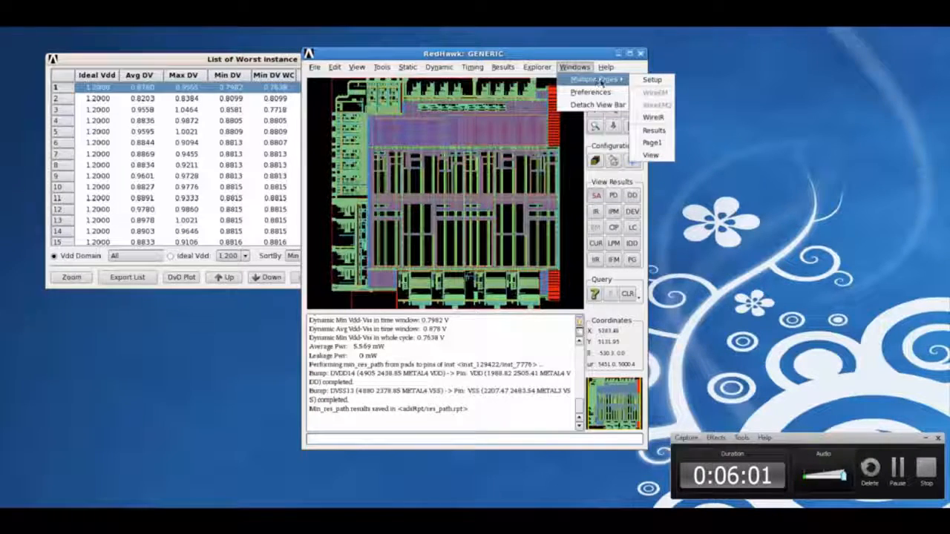
click(651, 79)
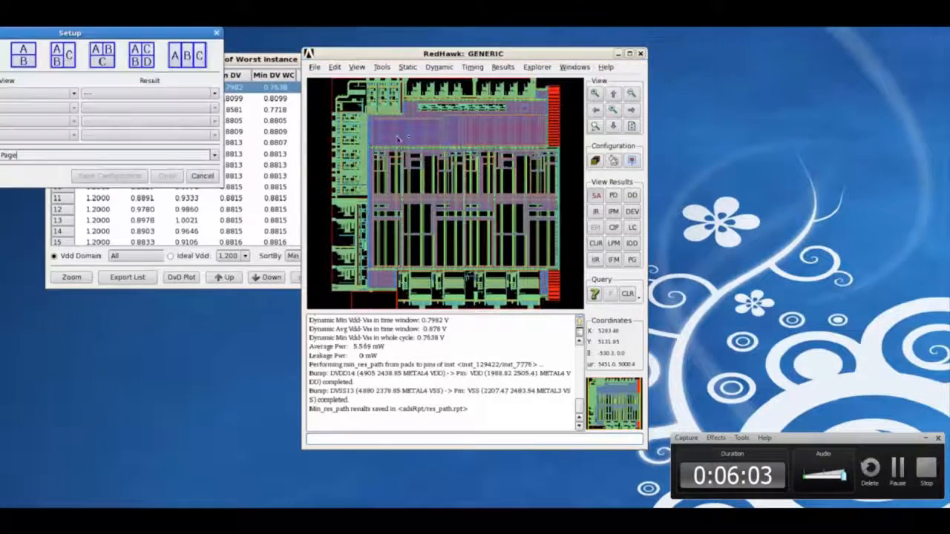
drag(173, 32, 370, 96)
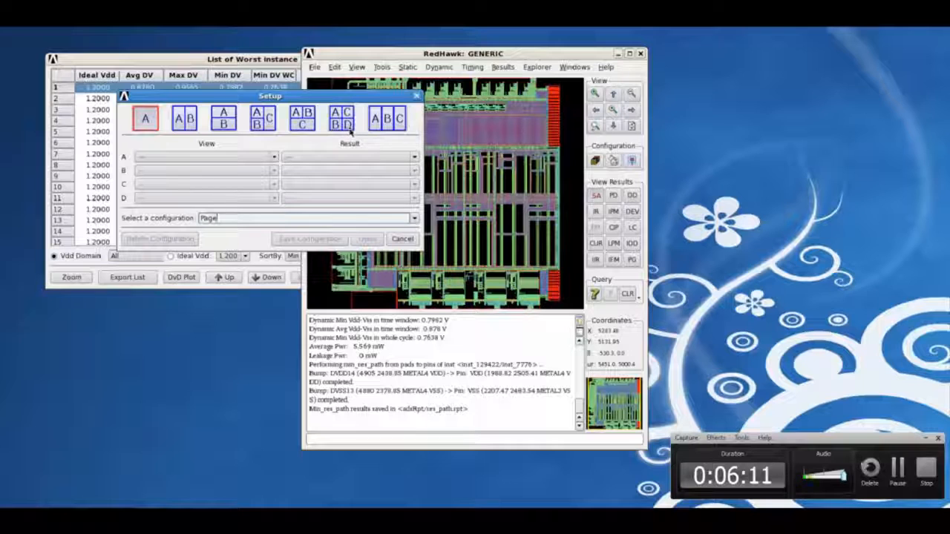
click(347, 126)
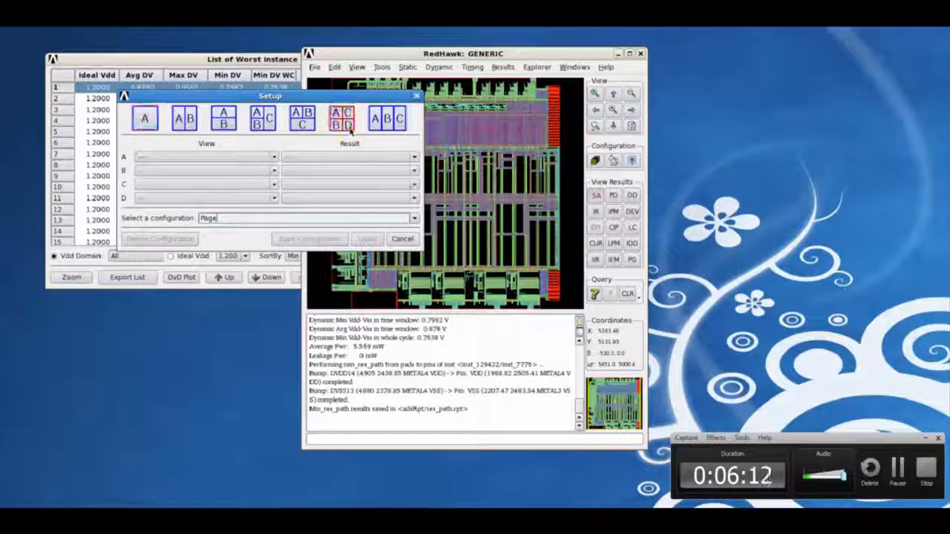
- Assign the Wire/Via Current Map to pane A, Power Density Map to B and Instance Freqency Map to C
click(271, 157)
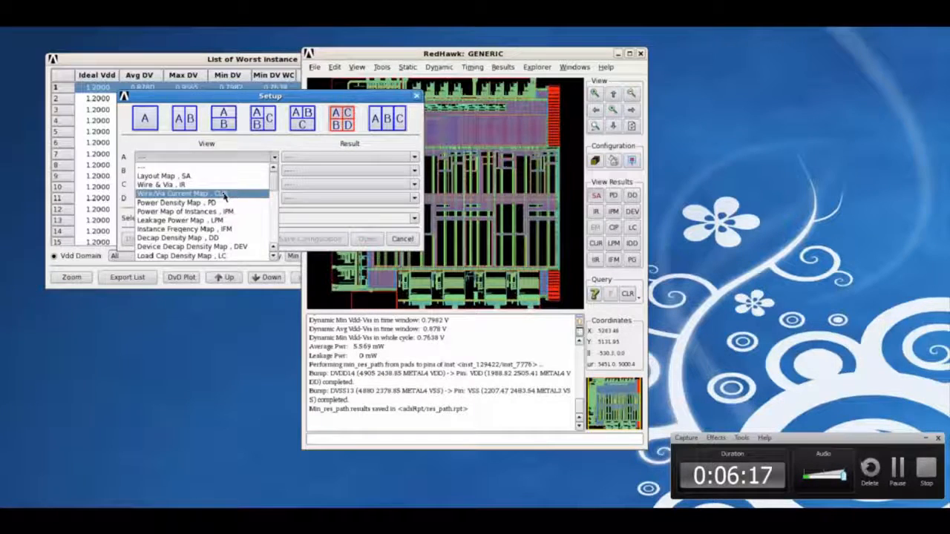
click(224, 194)
click(230, 171)
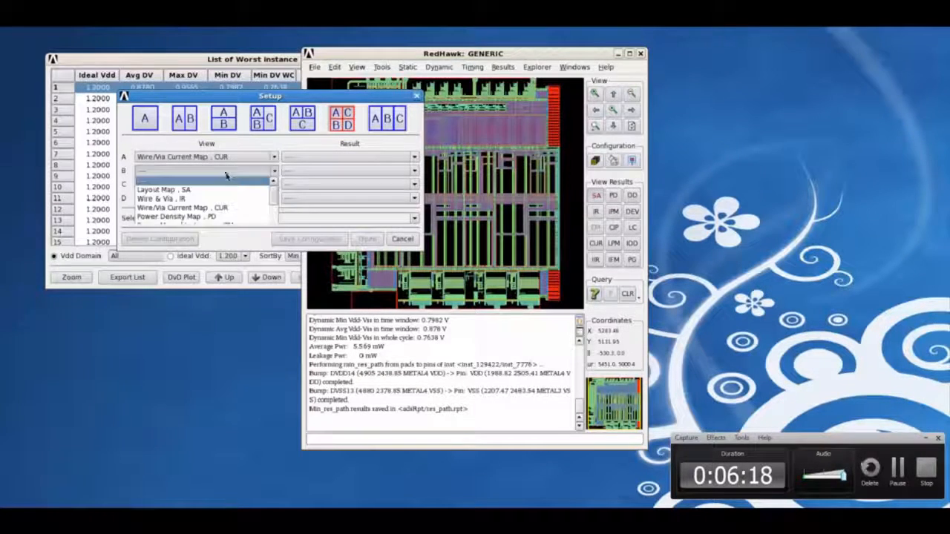
click(191, 217)
click(222, 184)
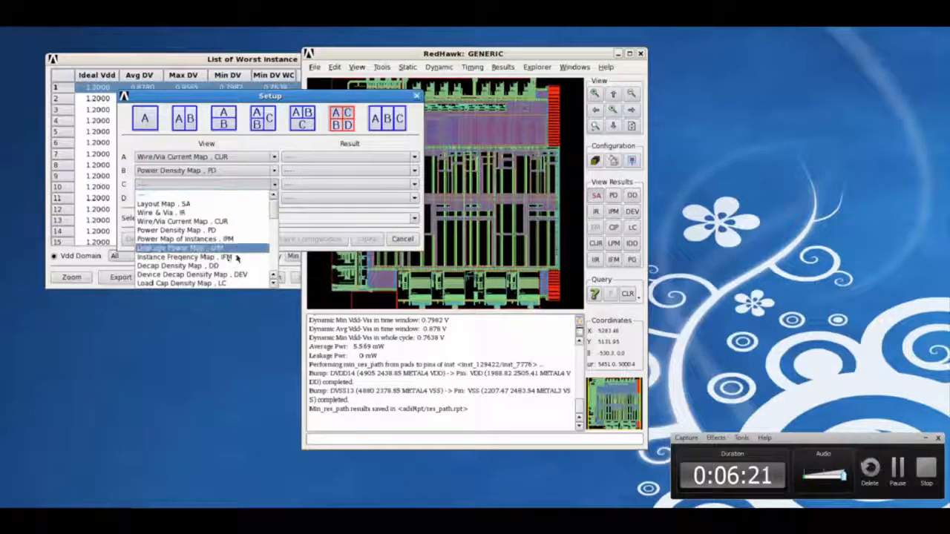
click(208, 258)
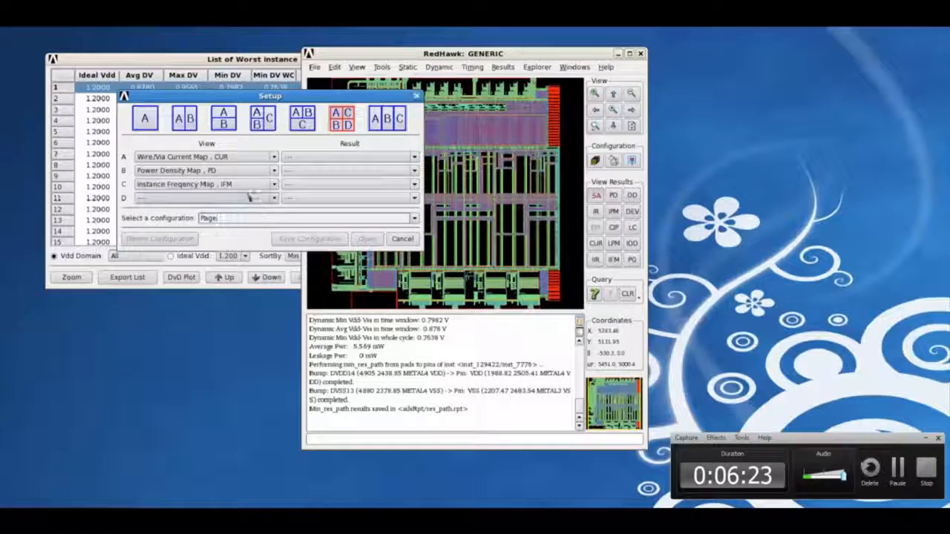
- Assign Min Vdd-Vss Over Time Window to pane D and open the four-map page
click(235, 198)
scroll(222, 250, down, 2)
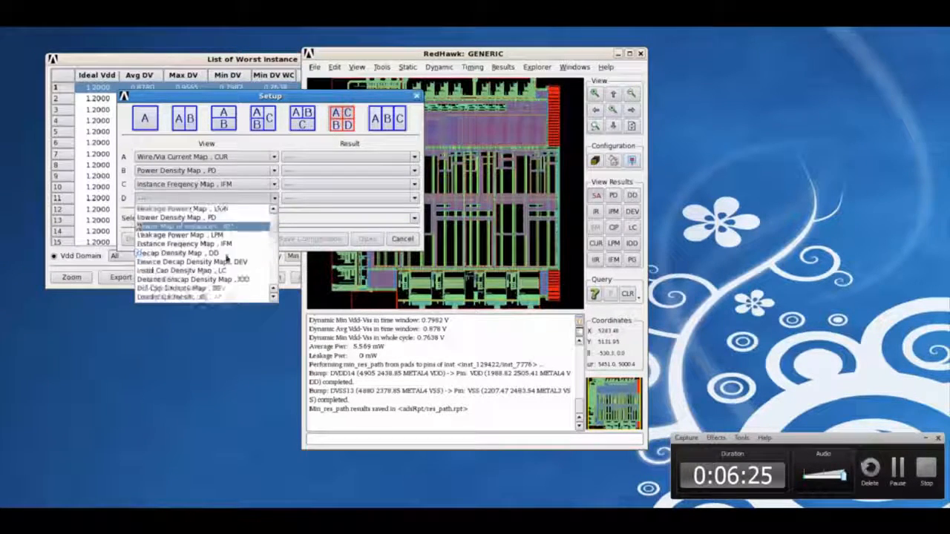
scroll(211, 269, down, 2)
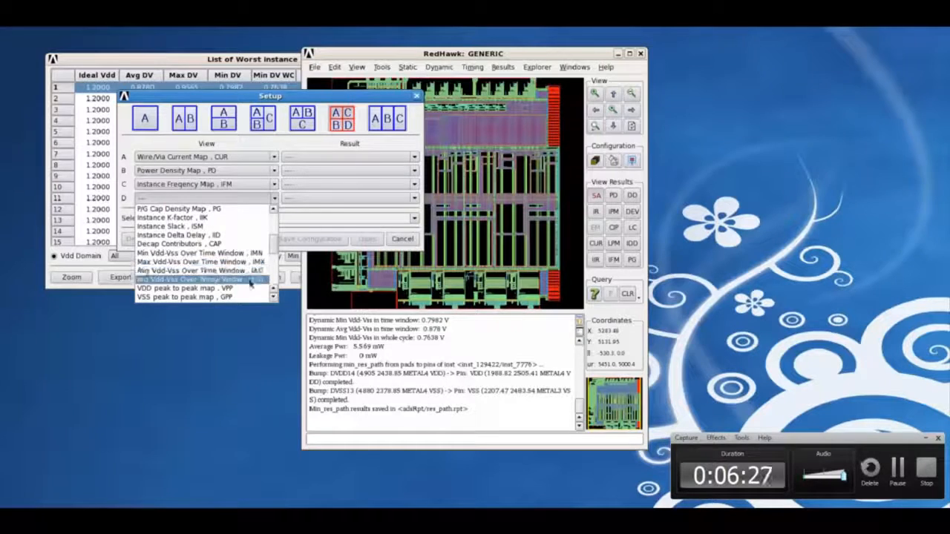
click(175, 254)
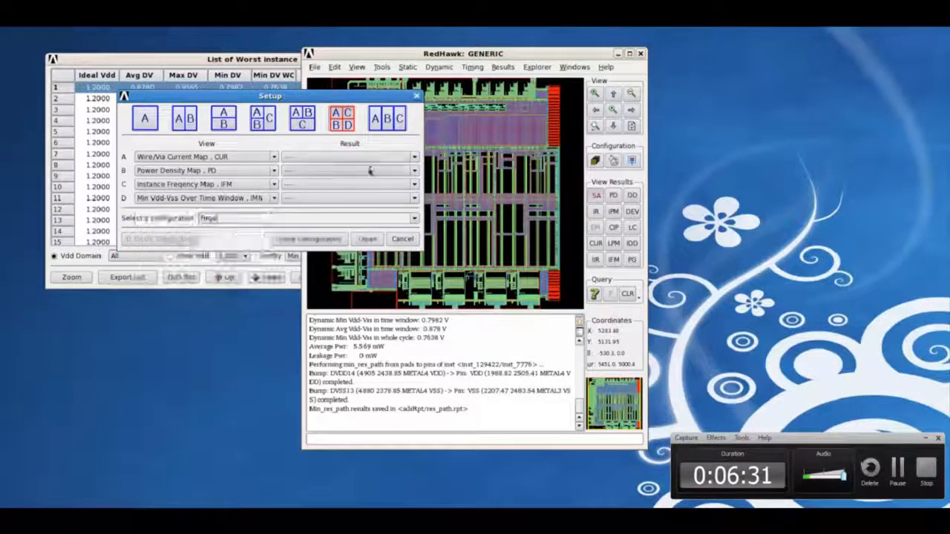
click(368, 238)
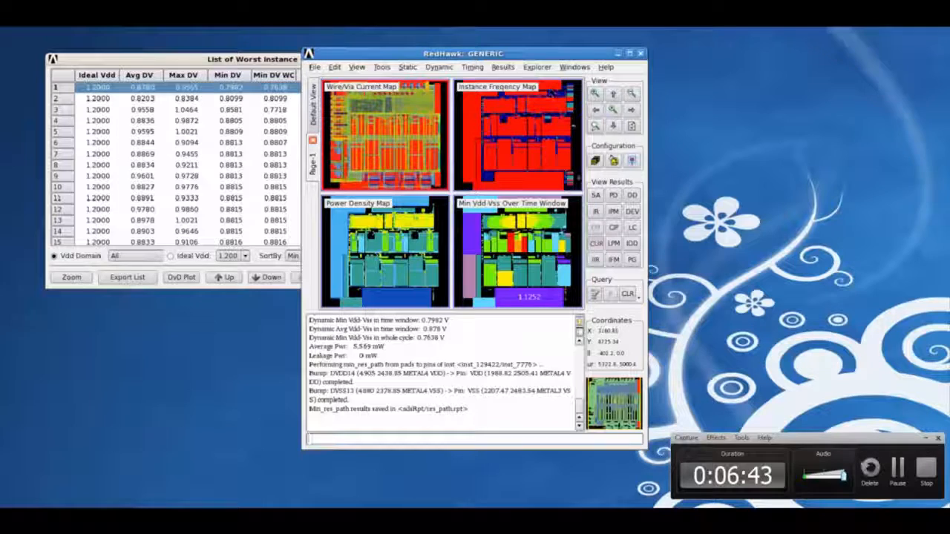
- Start another multiple-page setup for a second page, using the four-pane A/B/C/D layout
click(574, 67)
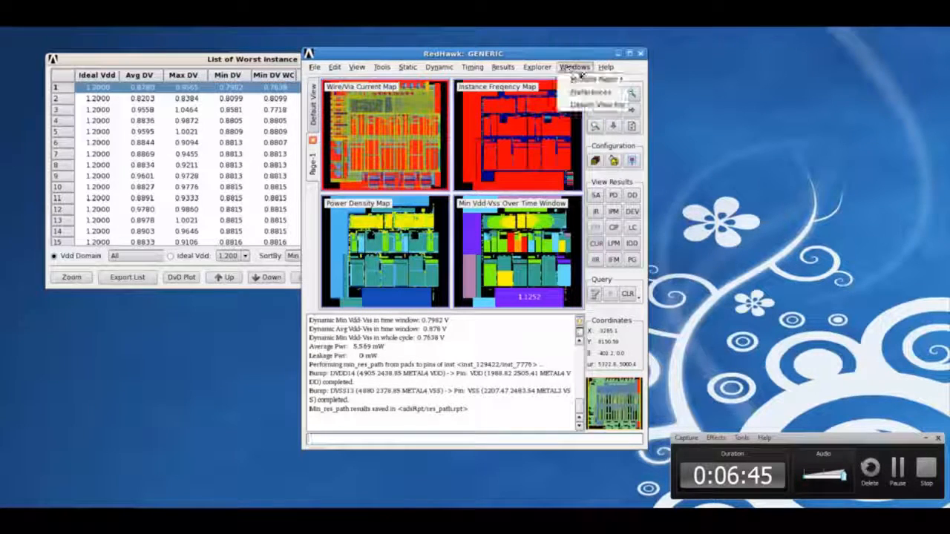
mouse_move(590, 78)
click(652, 80)
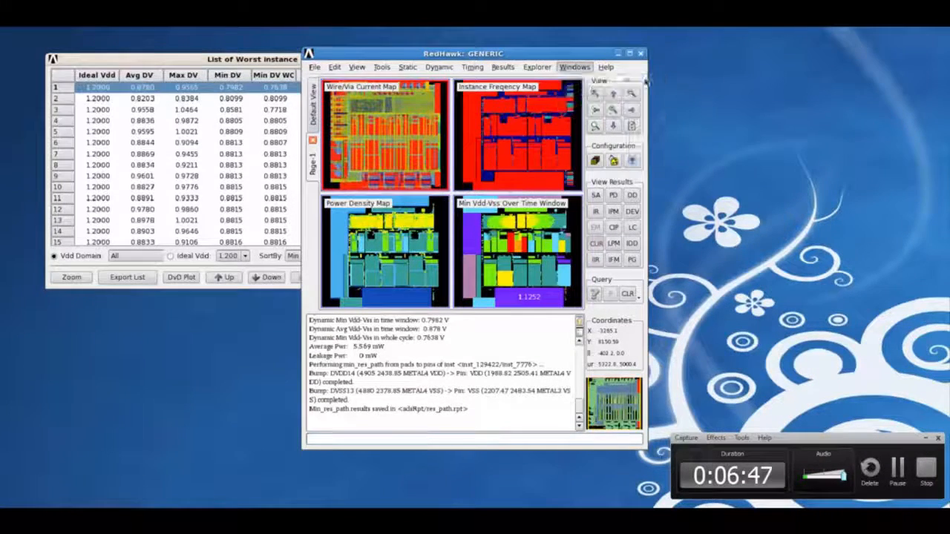
drag(168, 34, 364, 55)
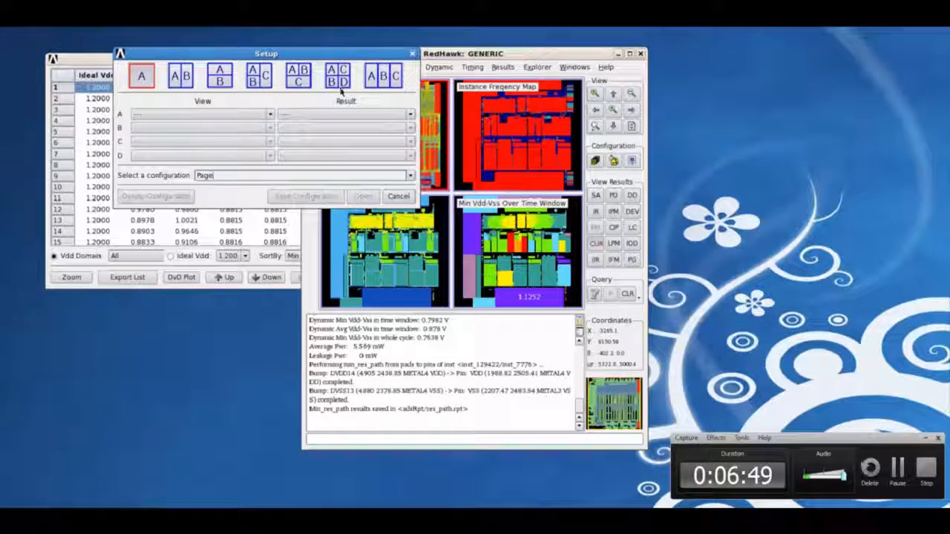
click(338, 75)
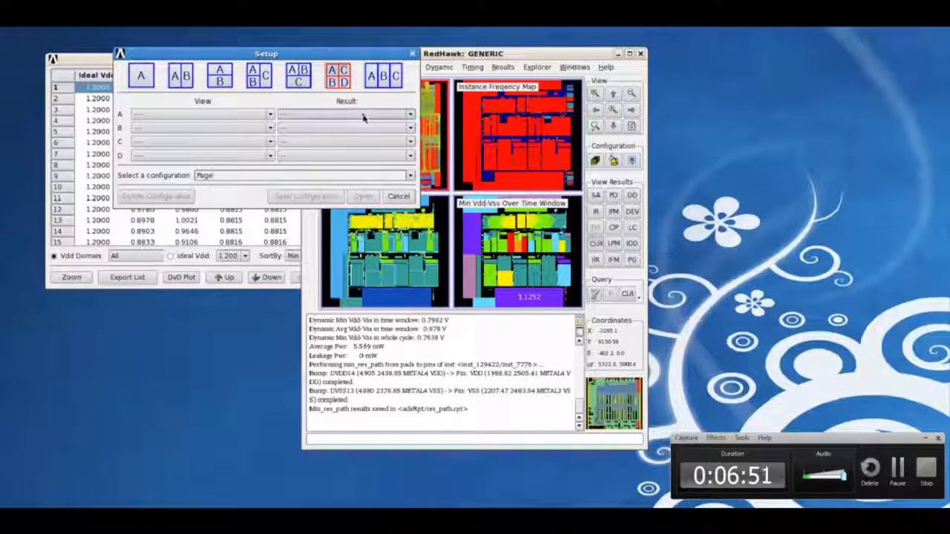
- Set the results to List of Worst IR for Wire and Via in A, List of Disconnected Instance in B and List of Highest Power Instances in C
click(365, 116)
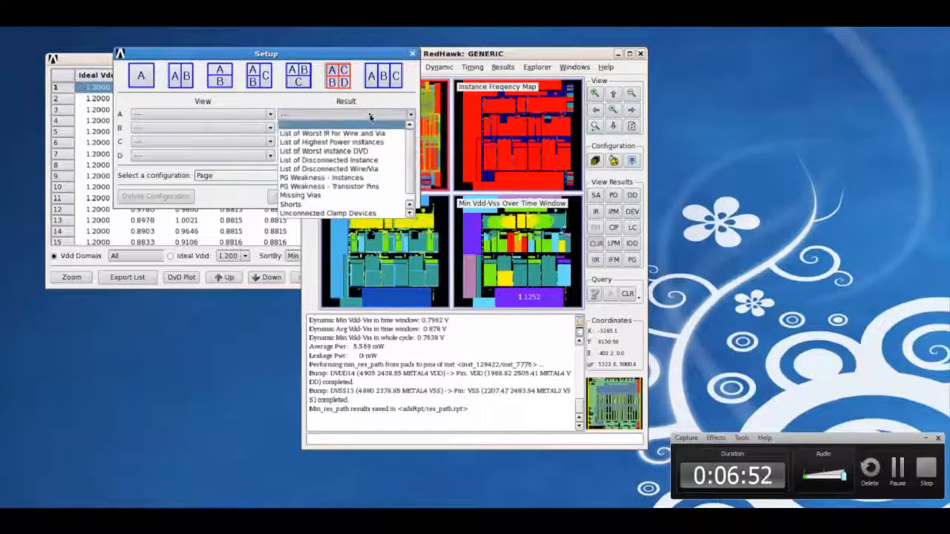
click(319, 134)
click(323, 129)
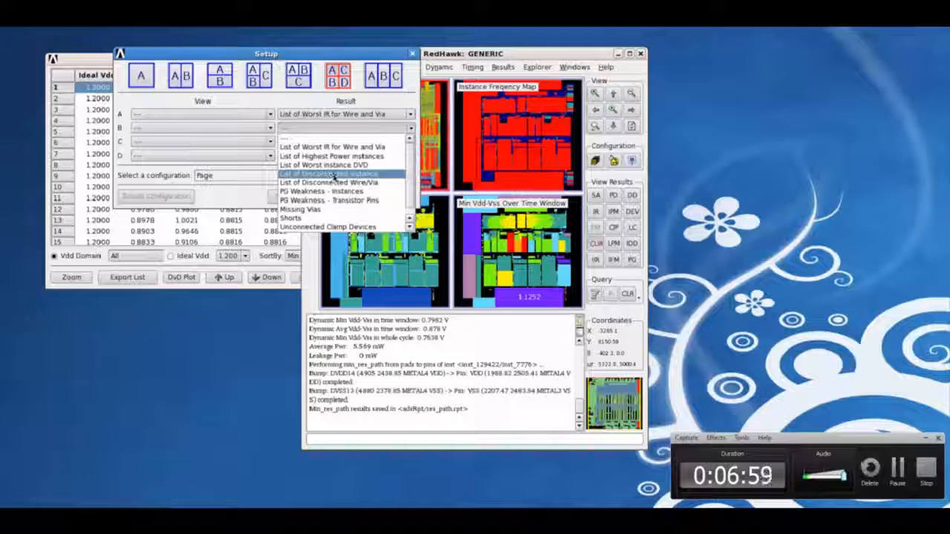
click(333, 175)
click(342, 141)
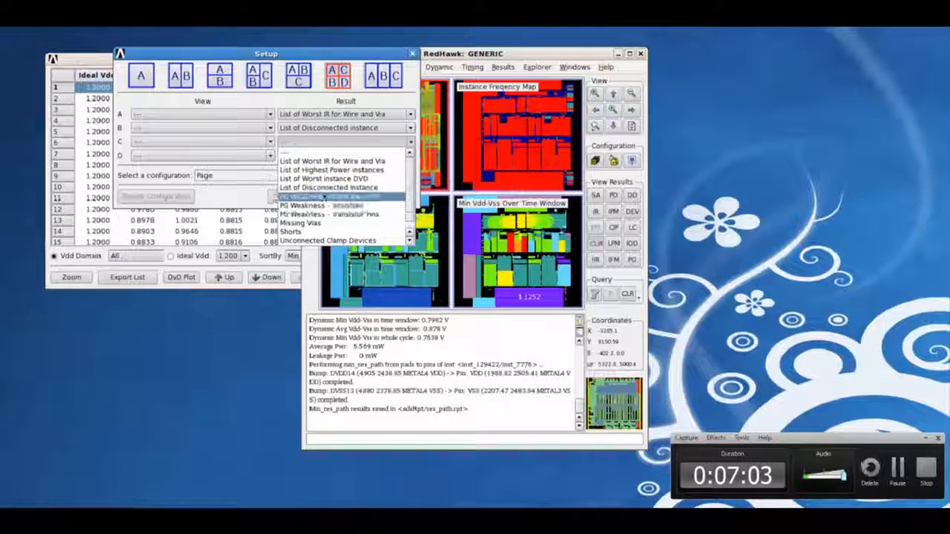
click(326, 171)
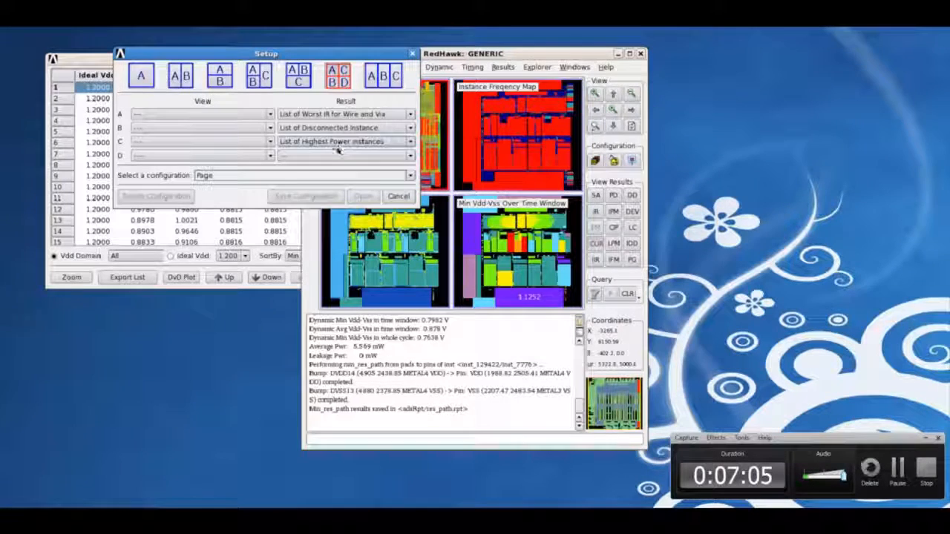
- Set pane D's result to Missing Vias and open the page of four result lists
click(331, 156)
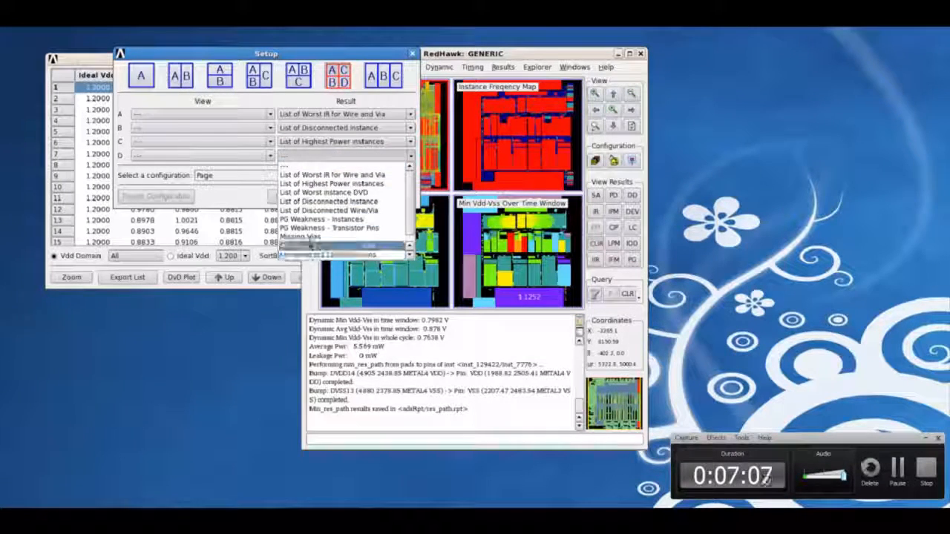
click(304, 236)
click(306, 196)
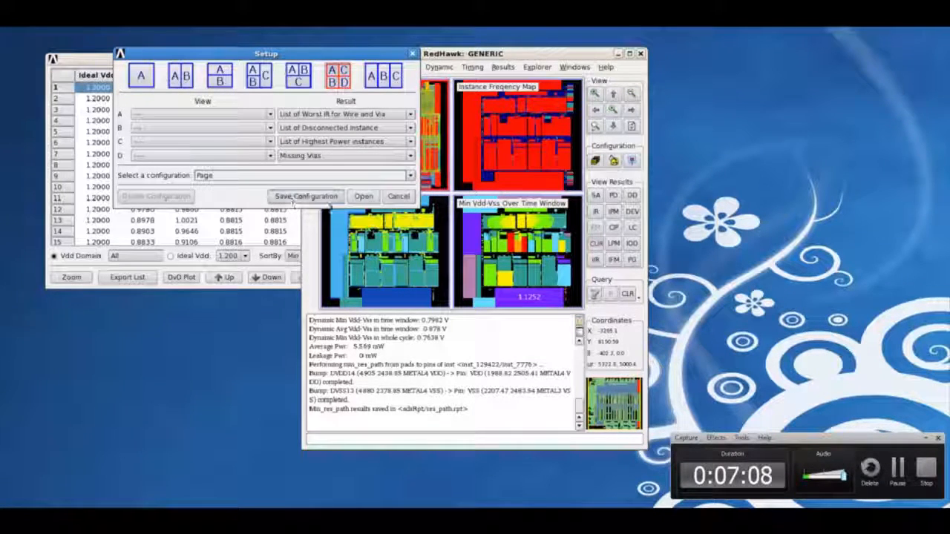
click(363, 196)
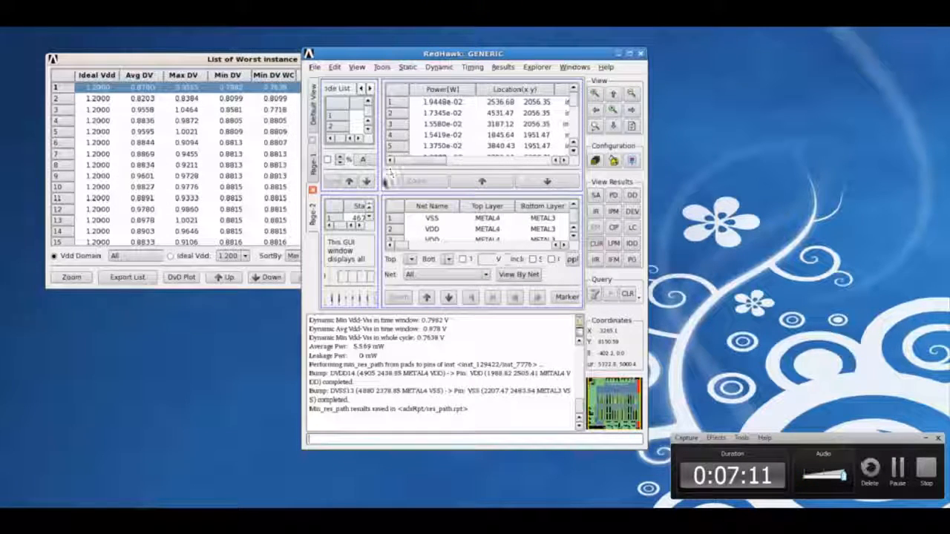
- Widen the worst IR and disconnected instance panes on the second page, and close both custom pages
drag(383, 193, 450, 195)
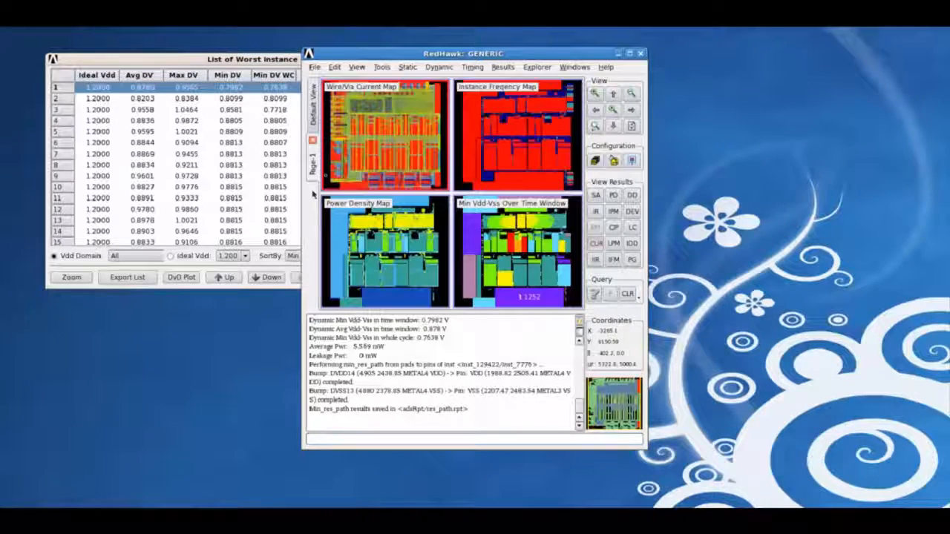
click(313, 154)
click(315, 146)
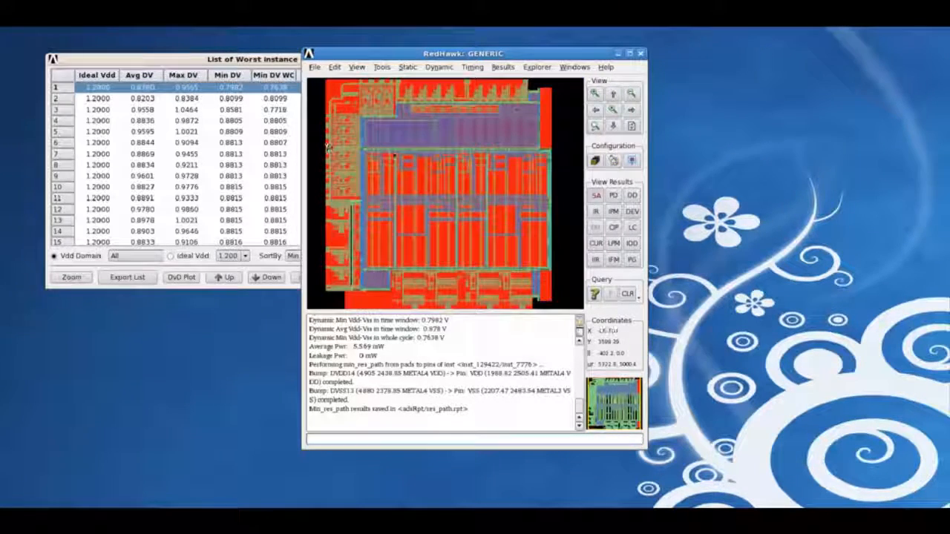